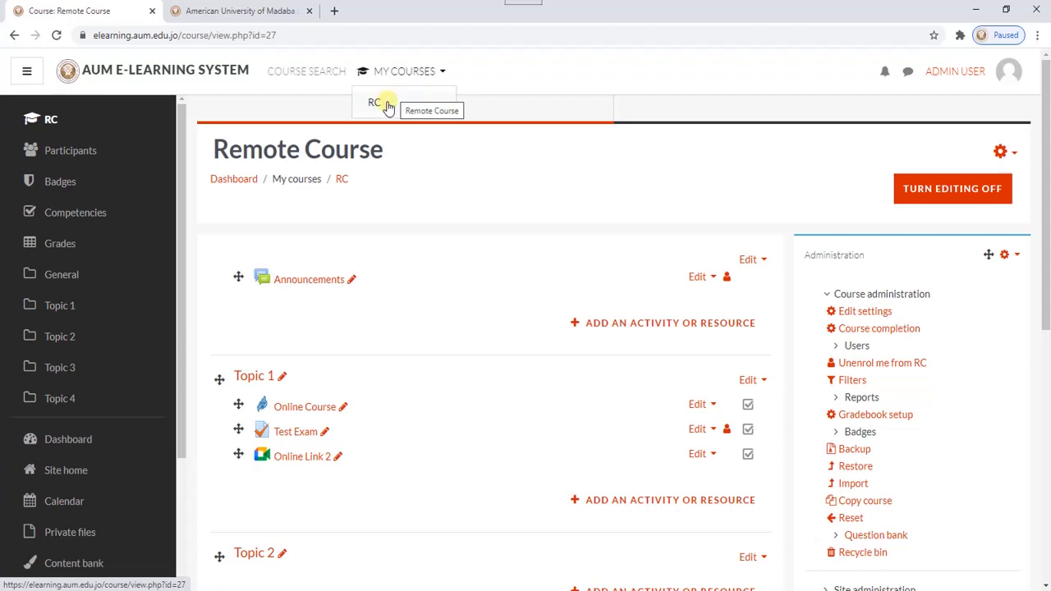
- Open the Remote Course from the enrolled courses, and switch its editing mode off and back on
left_click(381, 104)
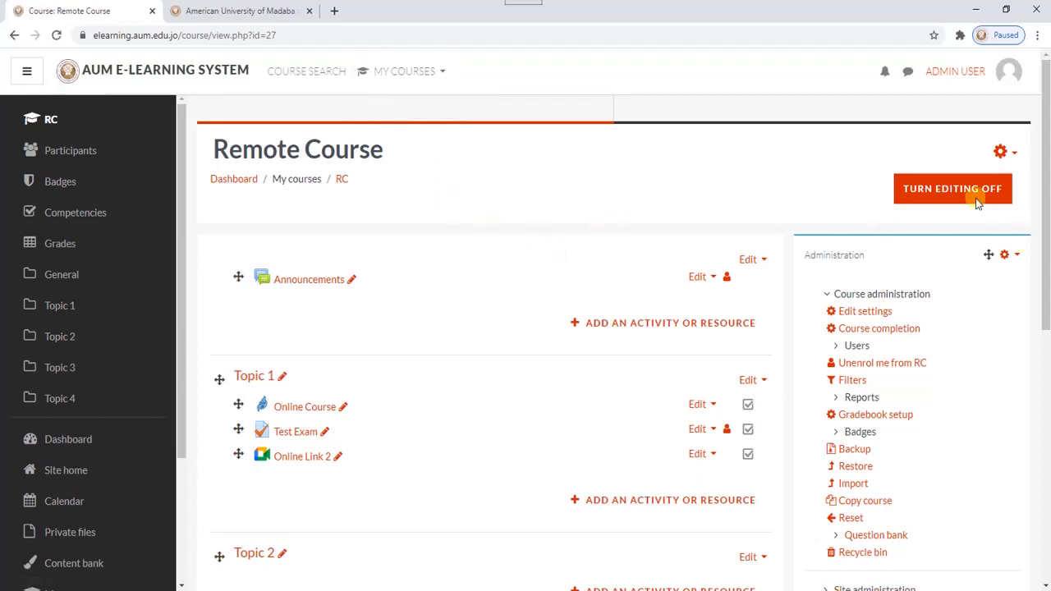
left_click(953, 190)
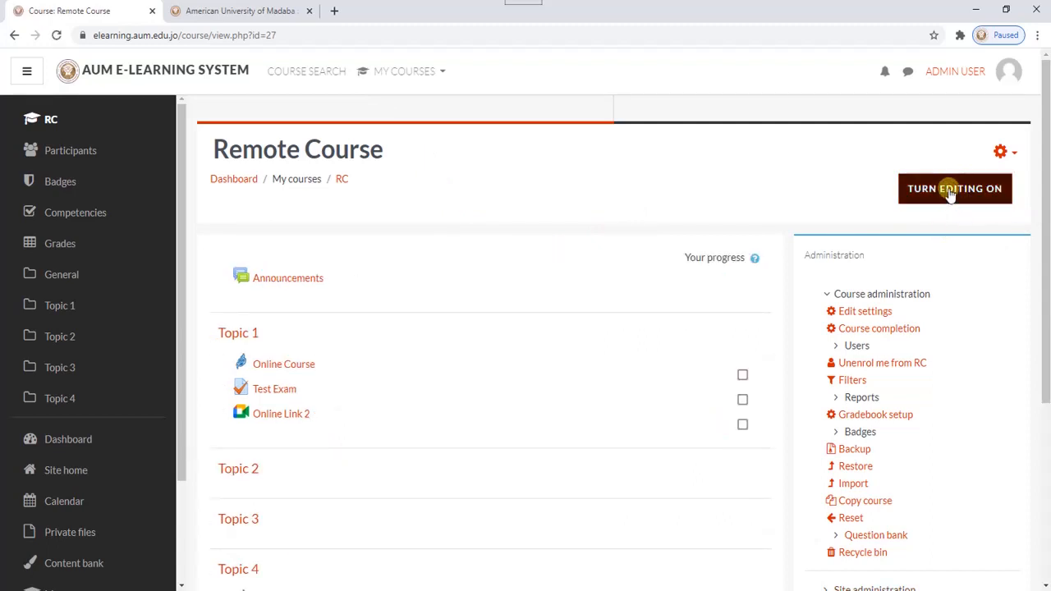
left_click(949, 194)
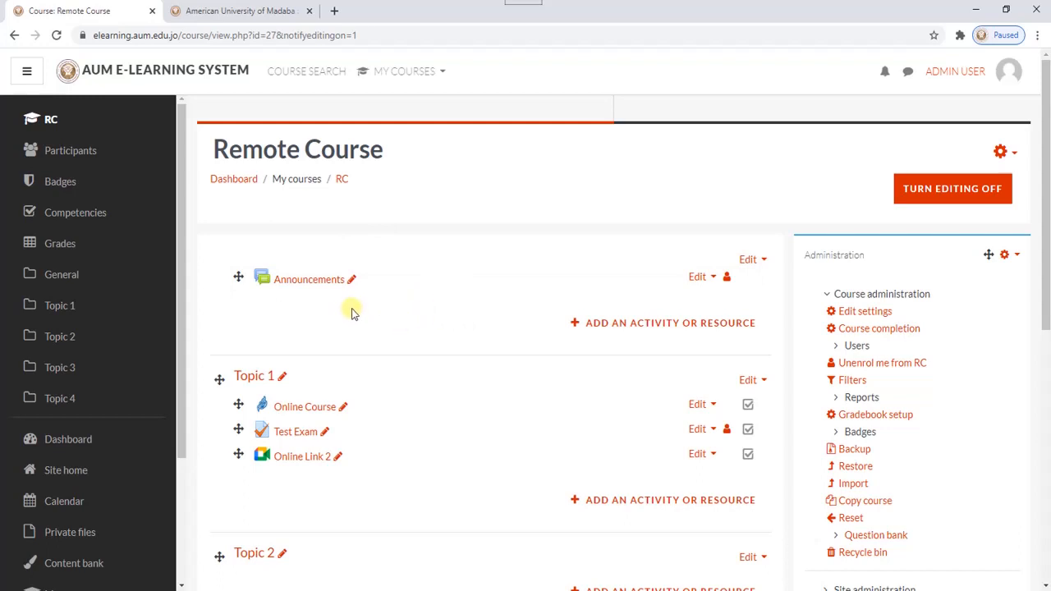
- Add a Google Meet for Moodle activity to the course's general section and name the room "Online course link"
left_click(645, 324)
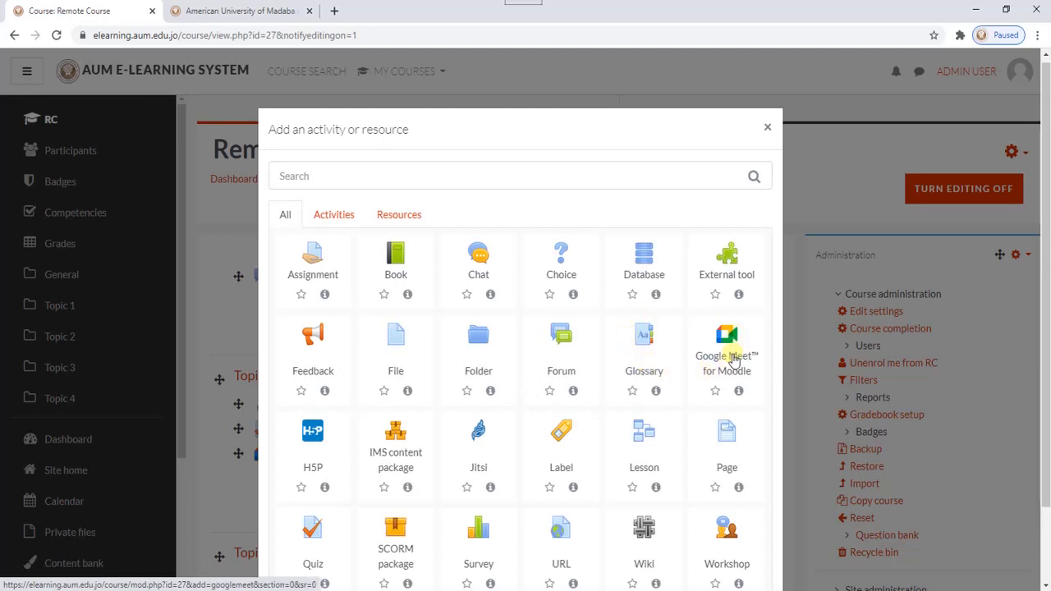
left_click(726, 361)
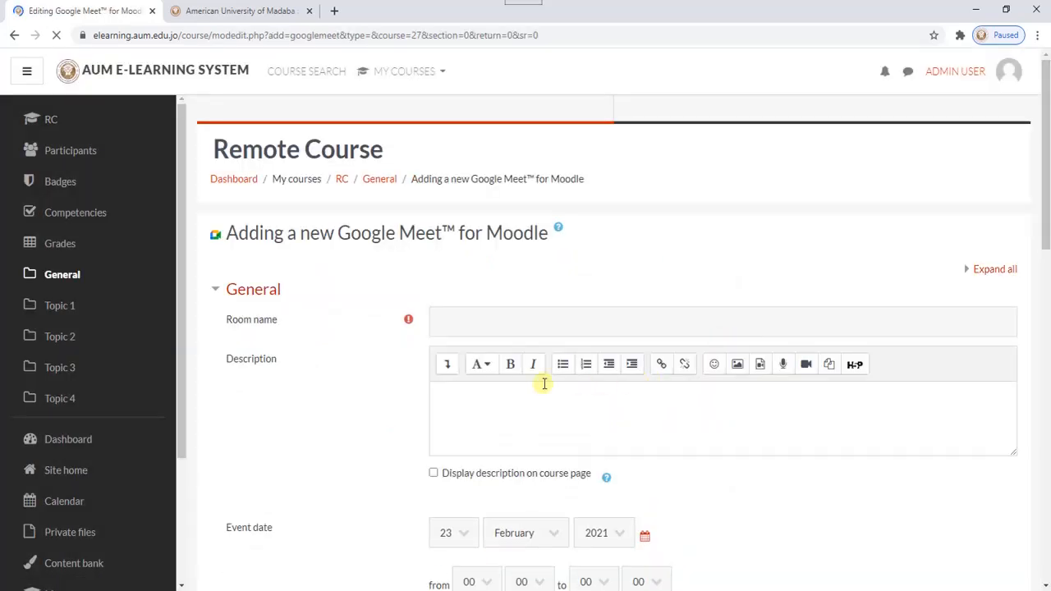
scroll(458, 335, "down", 1)
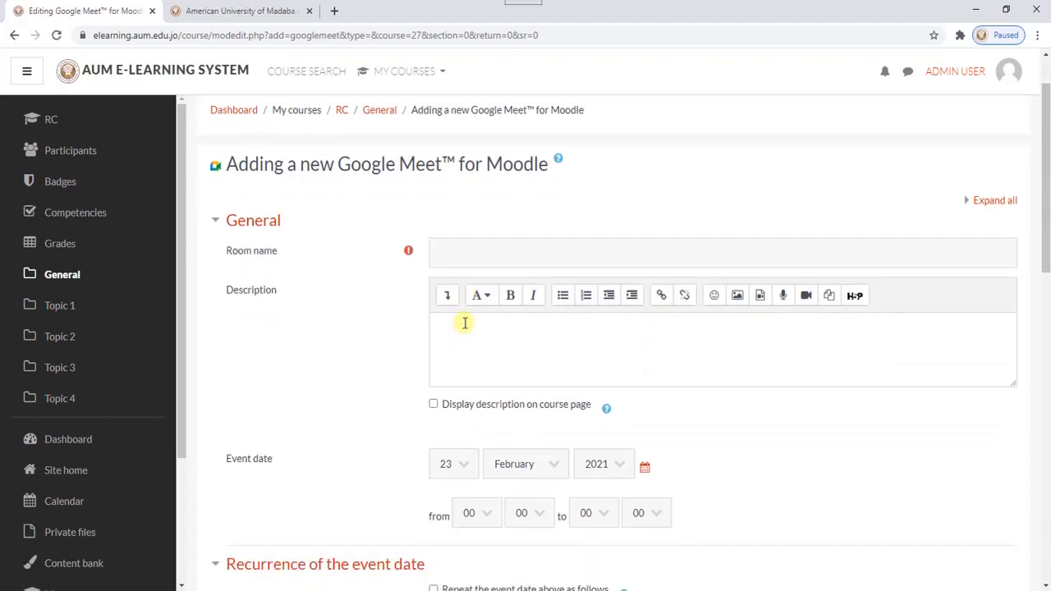
left_click(471, 253)
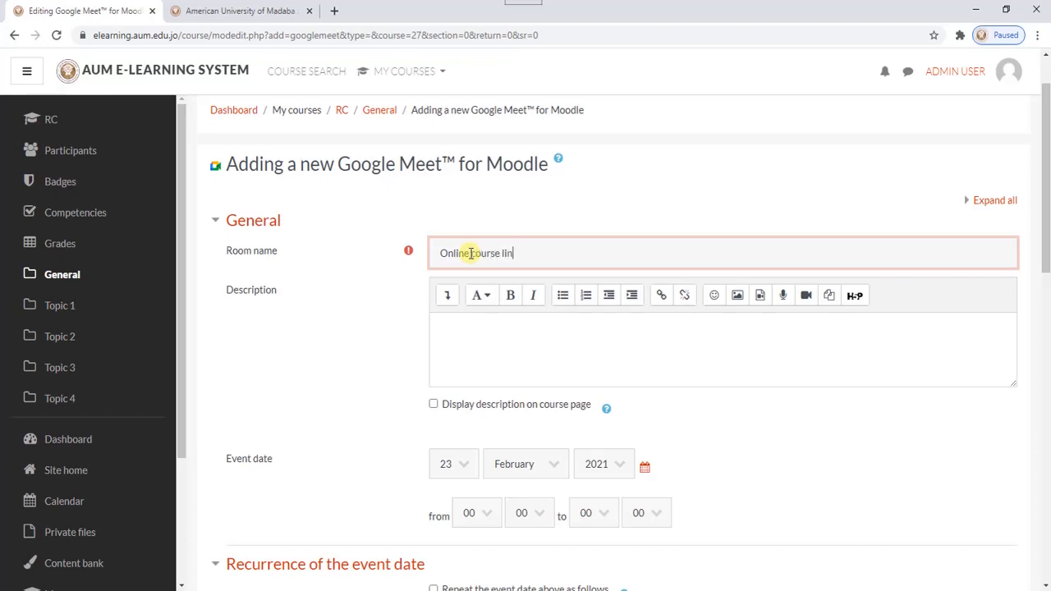
left_click(468, 333)
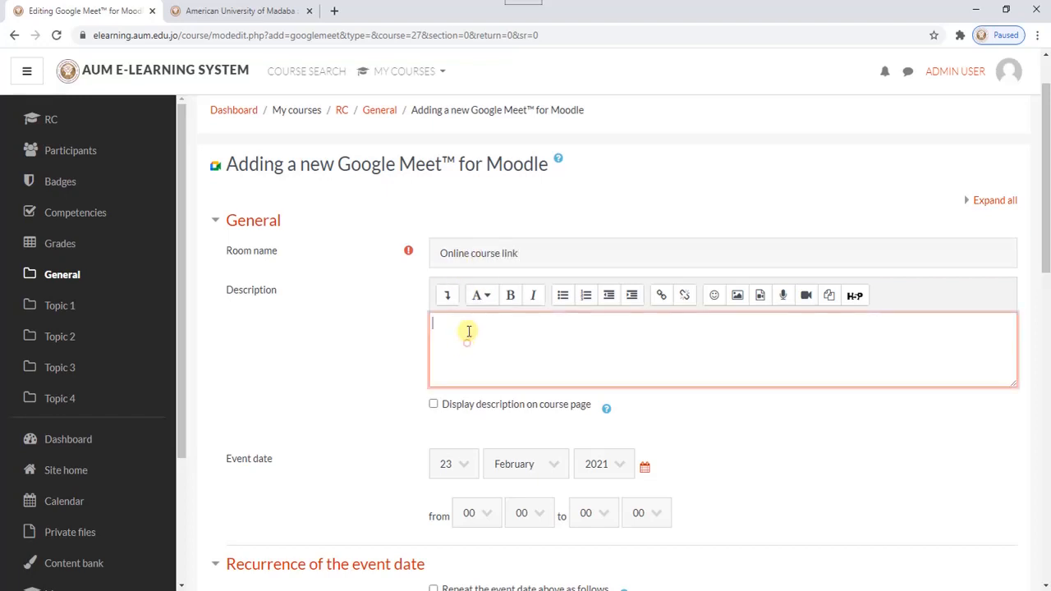
- Set the event's start time to 08:30
scroll(504, 312, "down", 1)
scroll(507, 312, "down", 2)
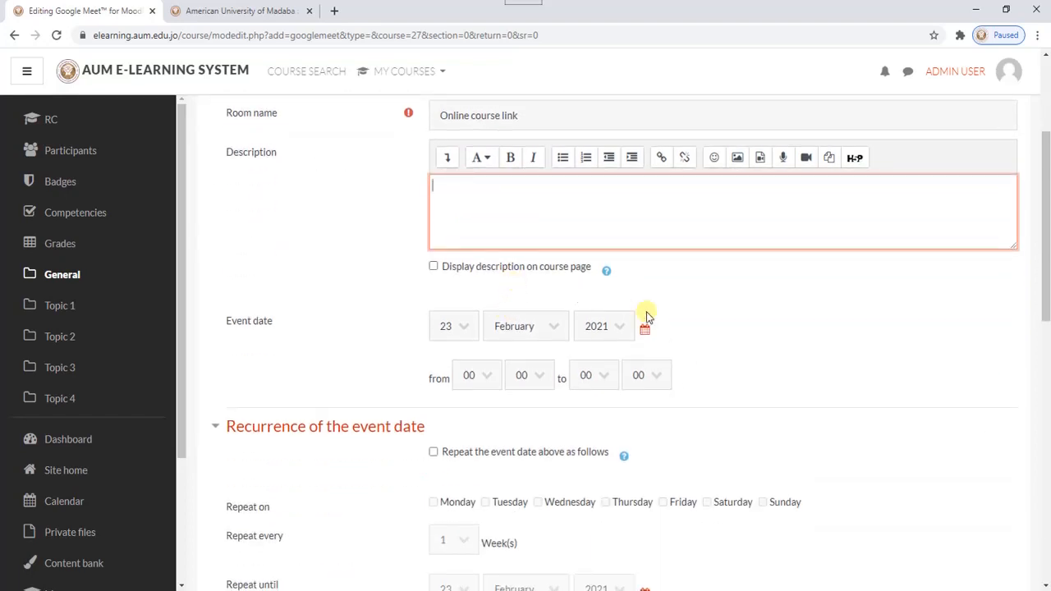
scroll(648, 312, "down", 2)
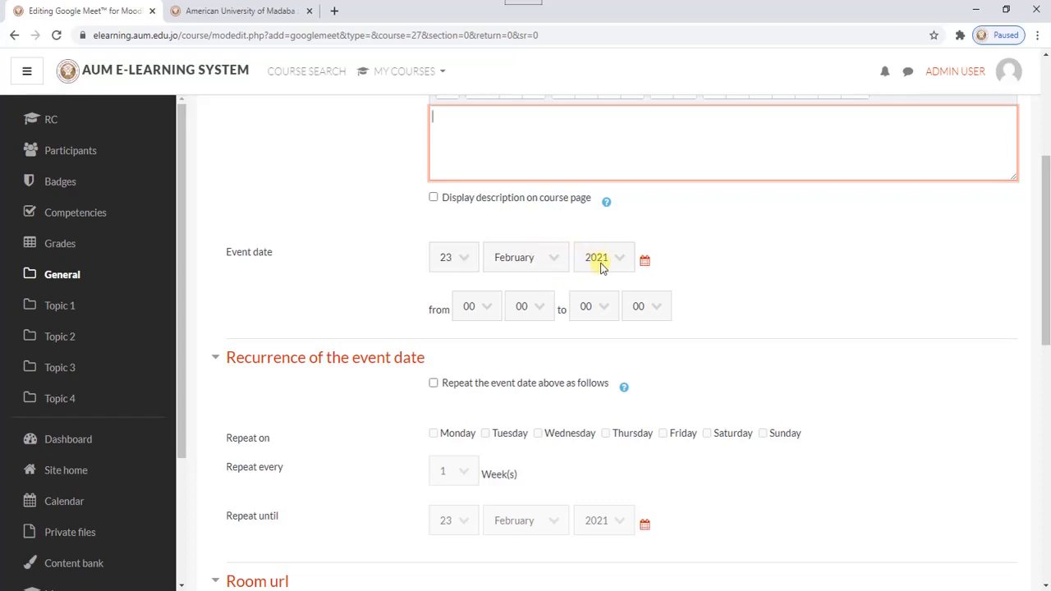
left_click(482, 306)
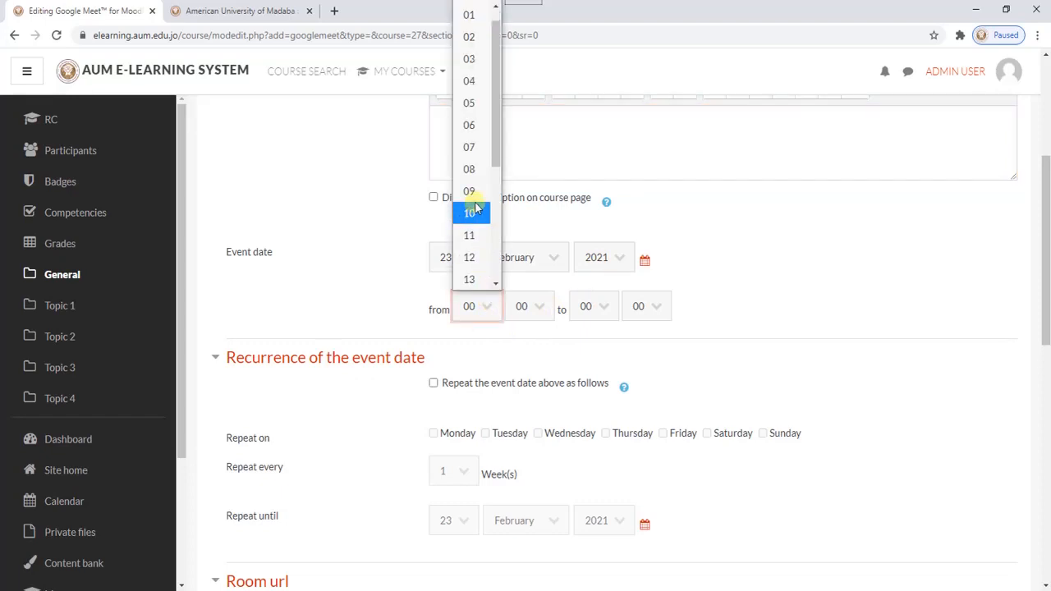
left_click(474, 170)
left_click(520, 308)
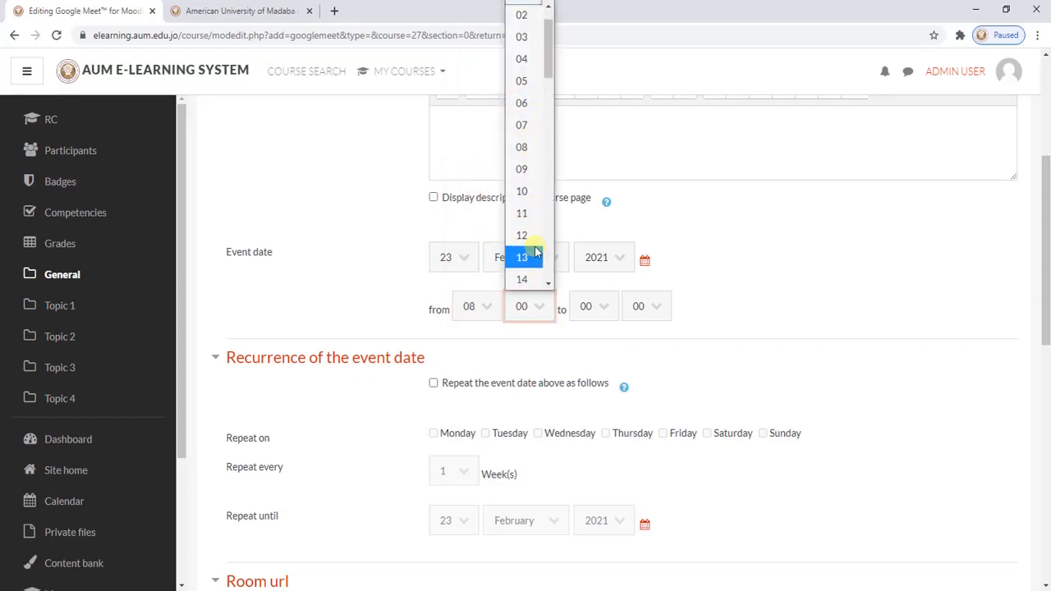
scroll(538, 243, "down", 5)
left_click(522, 218)
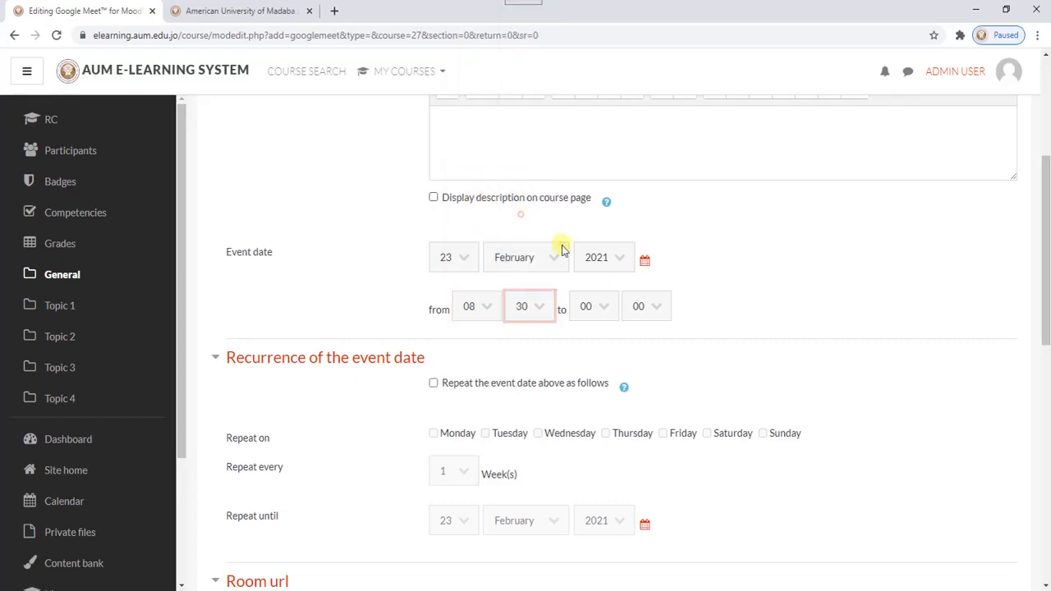
- Set the event's end time to 10:10
left_click(593, 306)
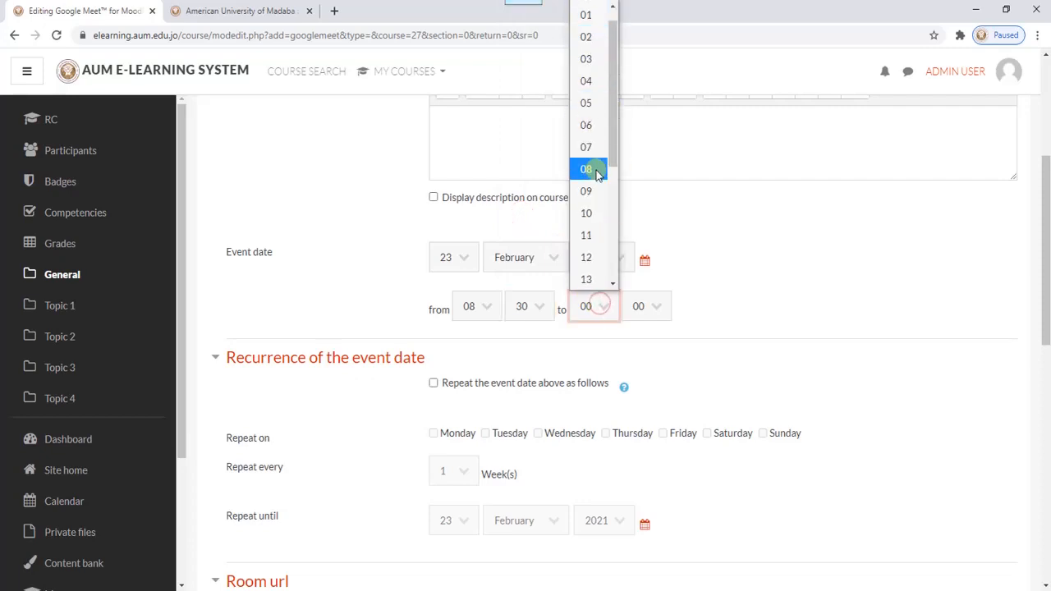
left_click(592, 216)
left_click(651, 308)
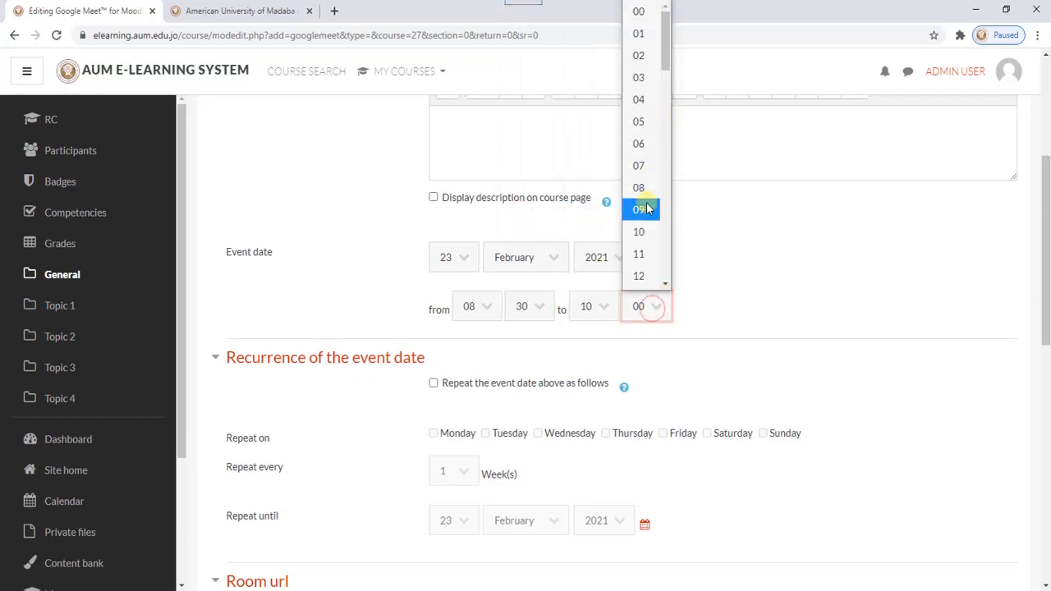
scroll(644, 214, "down", 2)
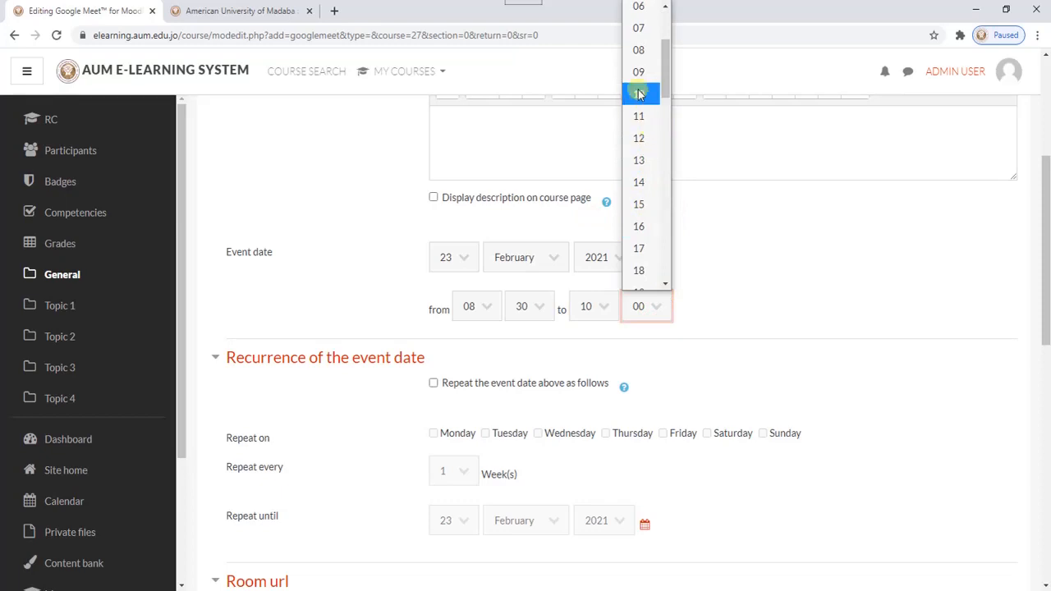
left_click(639, 94)
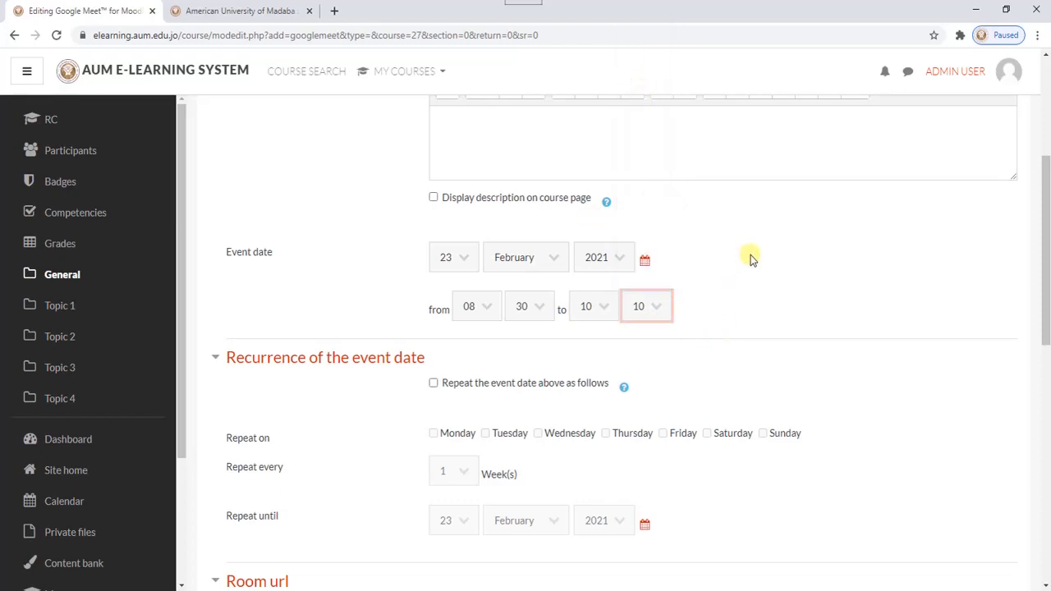
- Enable recurrence of the event date and set it to repeat on Monday and Wednesday
scroll(768, 250, "down", 2)
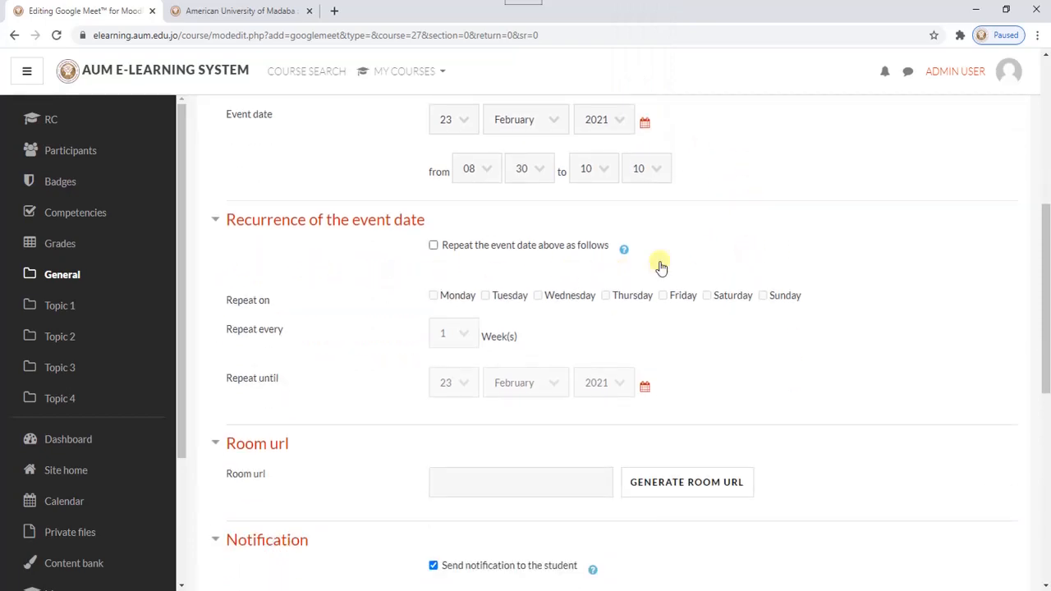
scroll(611, 219, "up", 1)
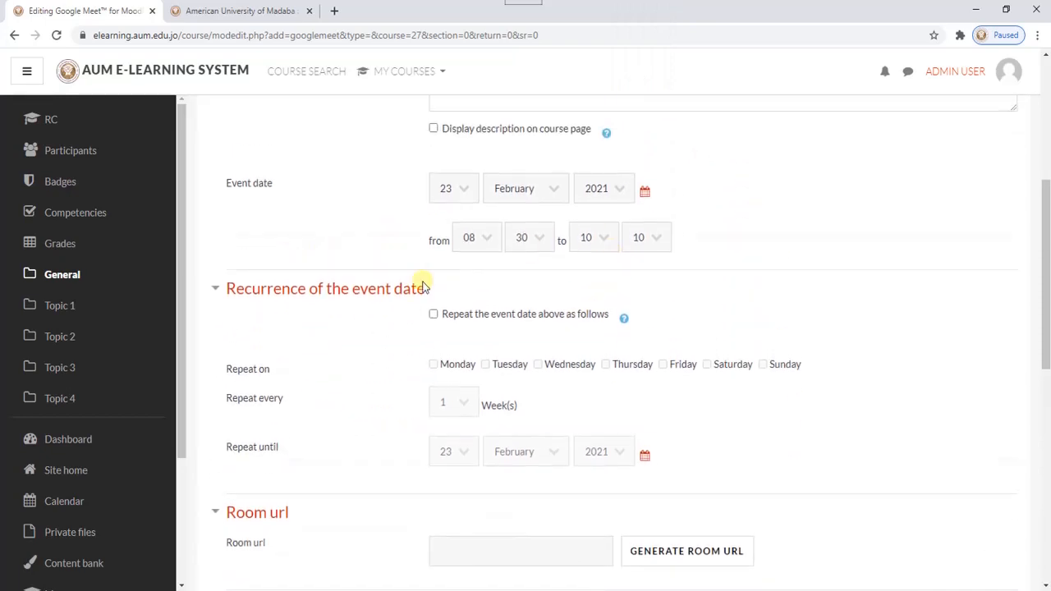
left_click(434, 317)
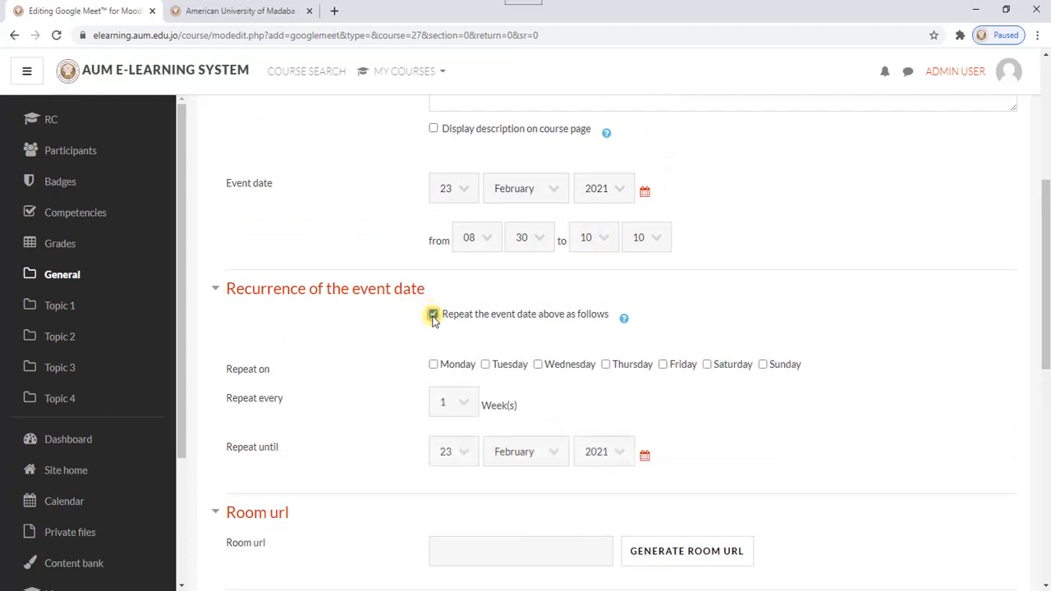
scroll(624, 323, "down", 2)
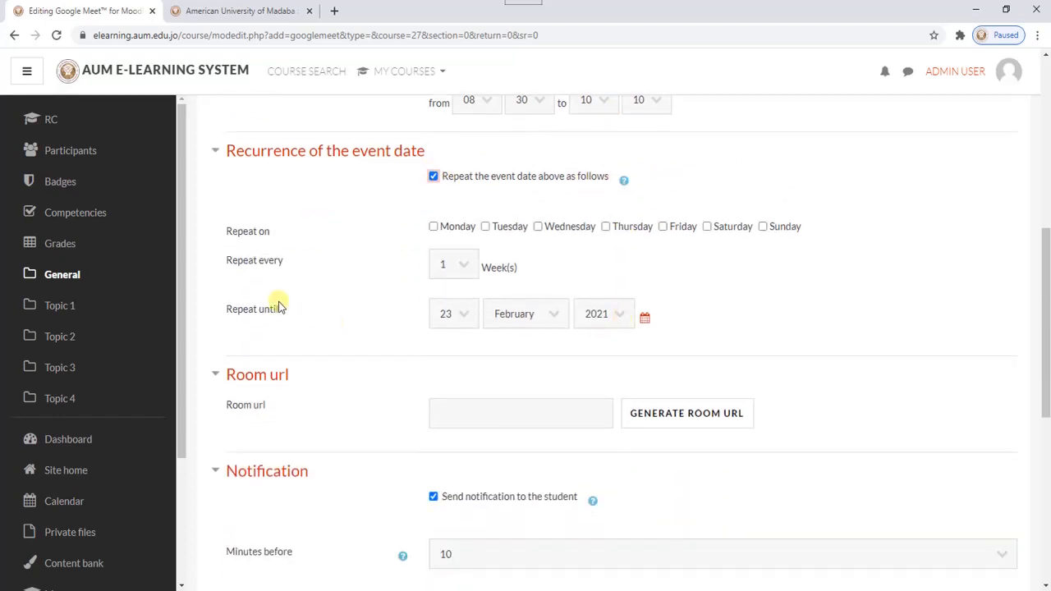
left_click(434, 226)
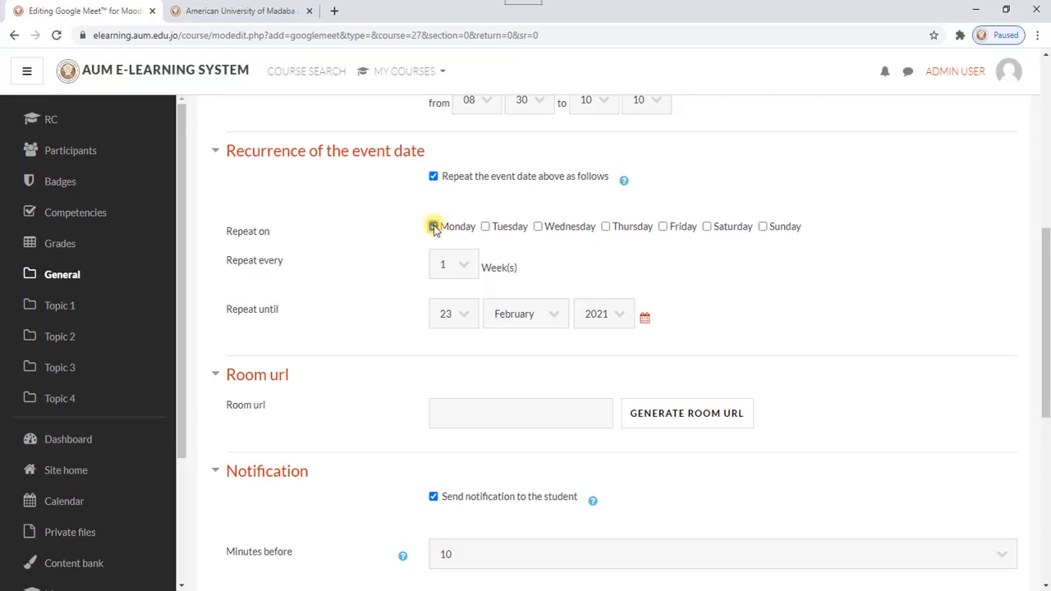
left_click(538, 227)
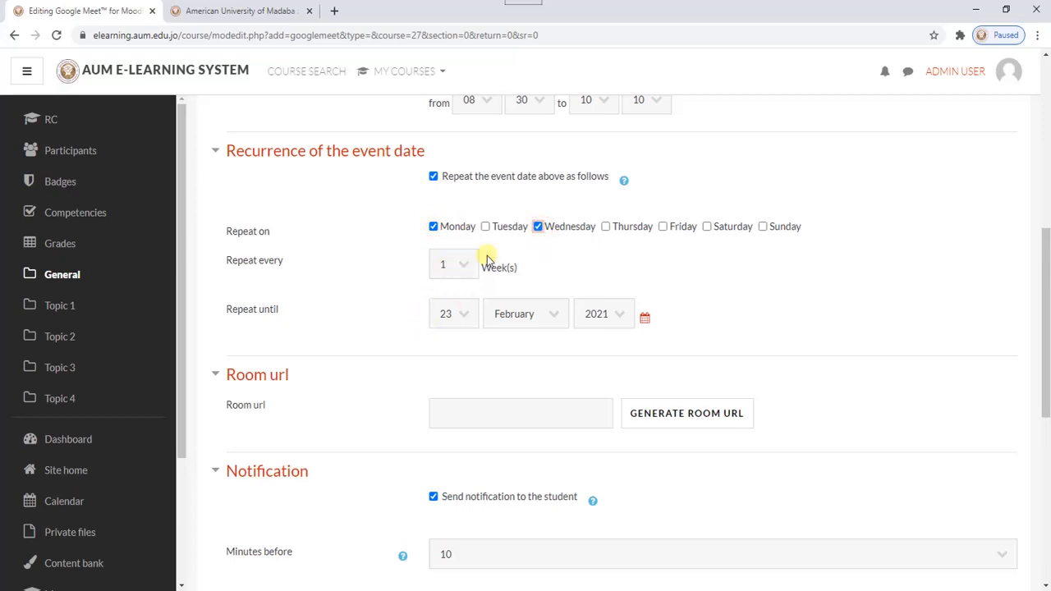
- Set the month of the recurrence's Repeat until date to June
scroll(518, 262, "down", 1)
left_click_drag(227, 241, 305, 230)
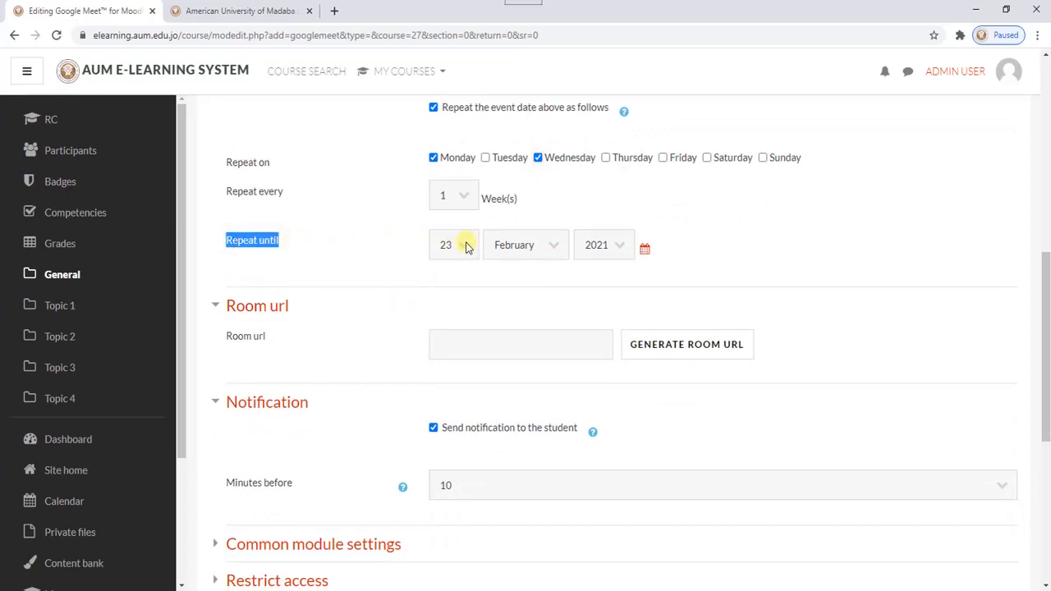
scroll(466, 246, "up", 3)
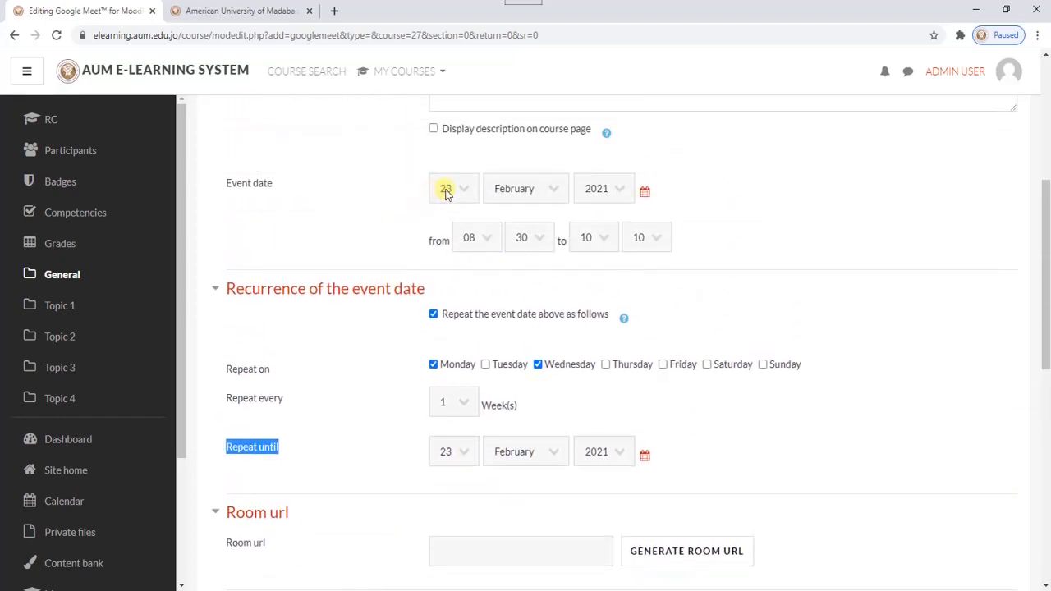
scroll(492, 378, "down", 1)
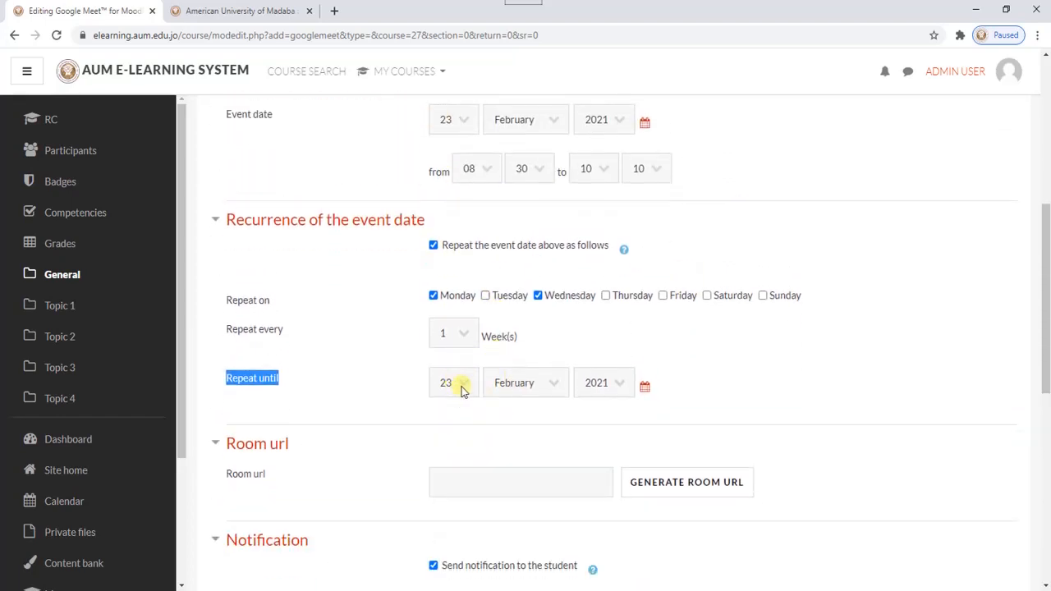
left_click(546, 383)
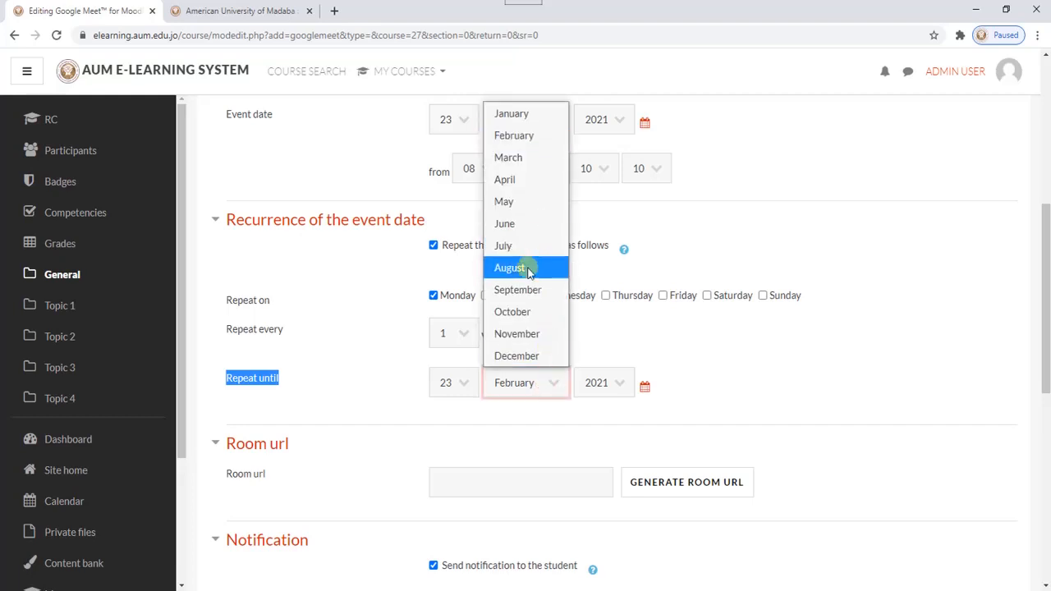
left_click(538, 224)
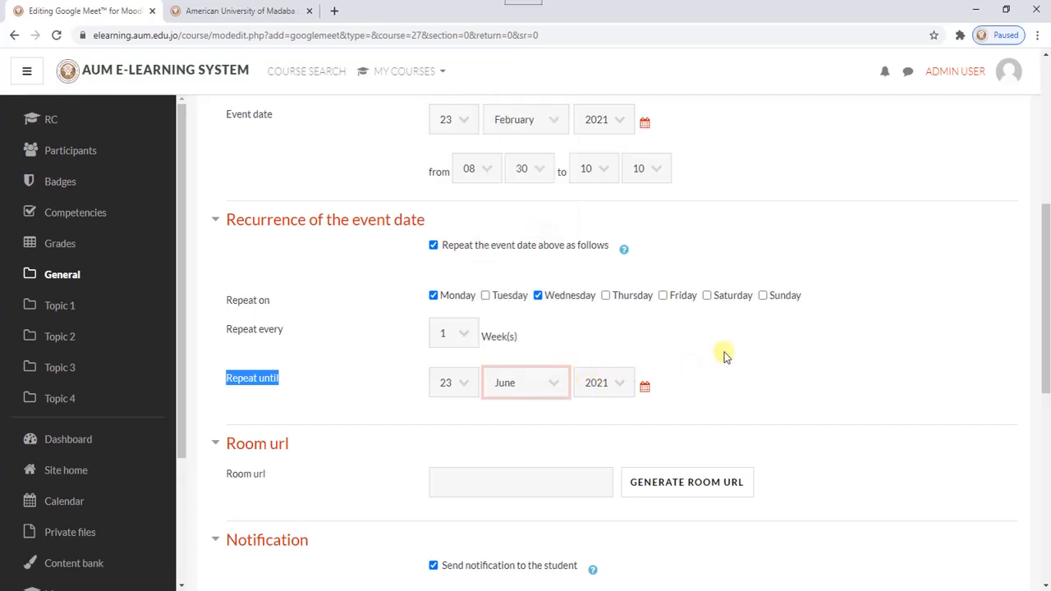
- Generate the Google Meet room URL, authorizing Moodle with the university Google account that is already signed in
scroll(675, 319, "down", 3)
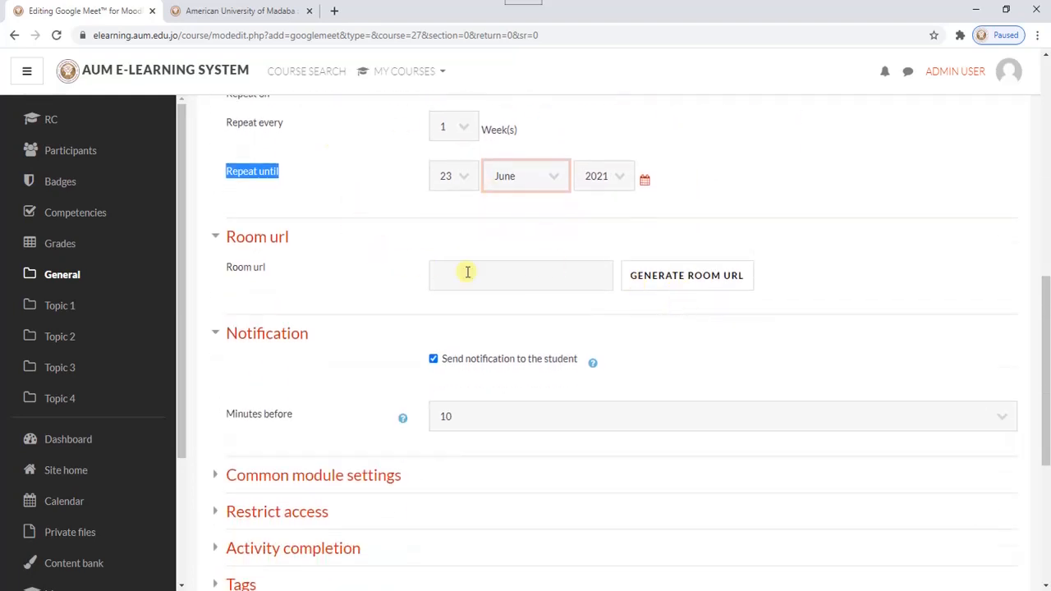
left_click(685, 277)
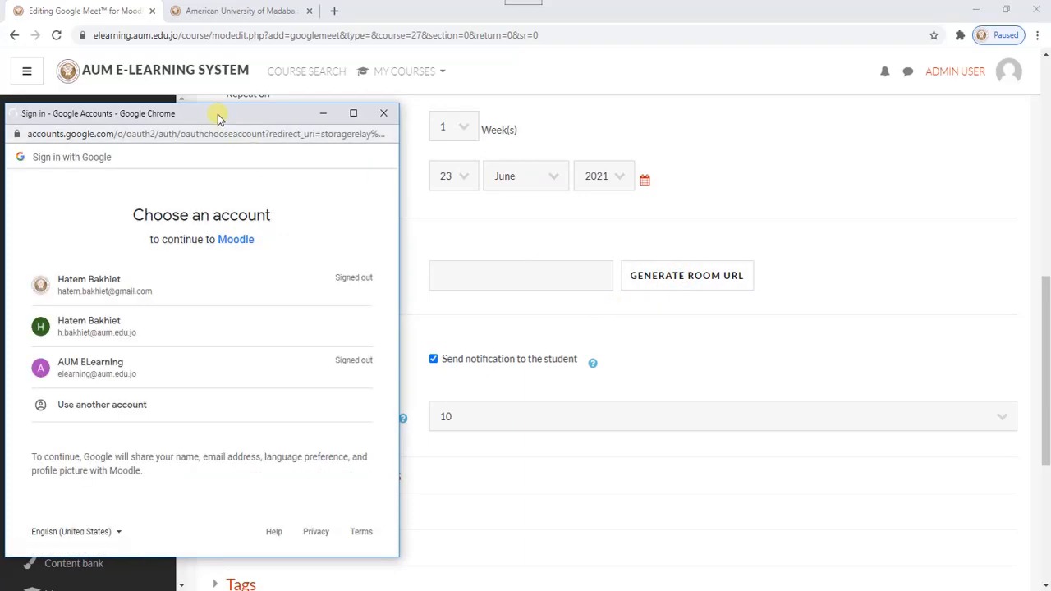
left_click_drag(219, 120, 507, 75)
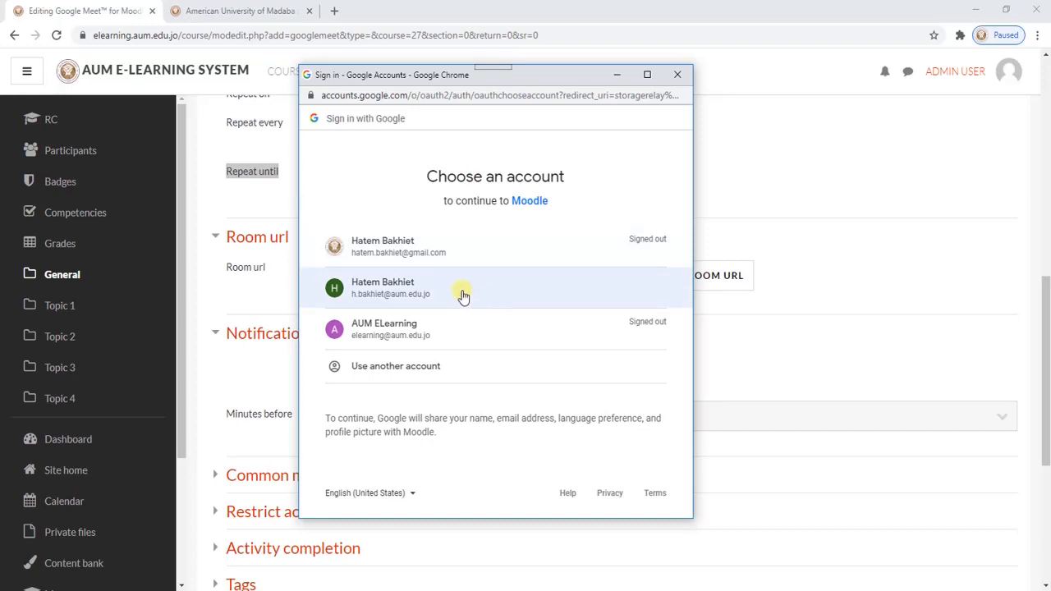
left_click(387, 291)
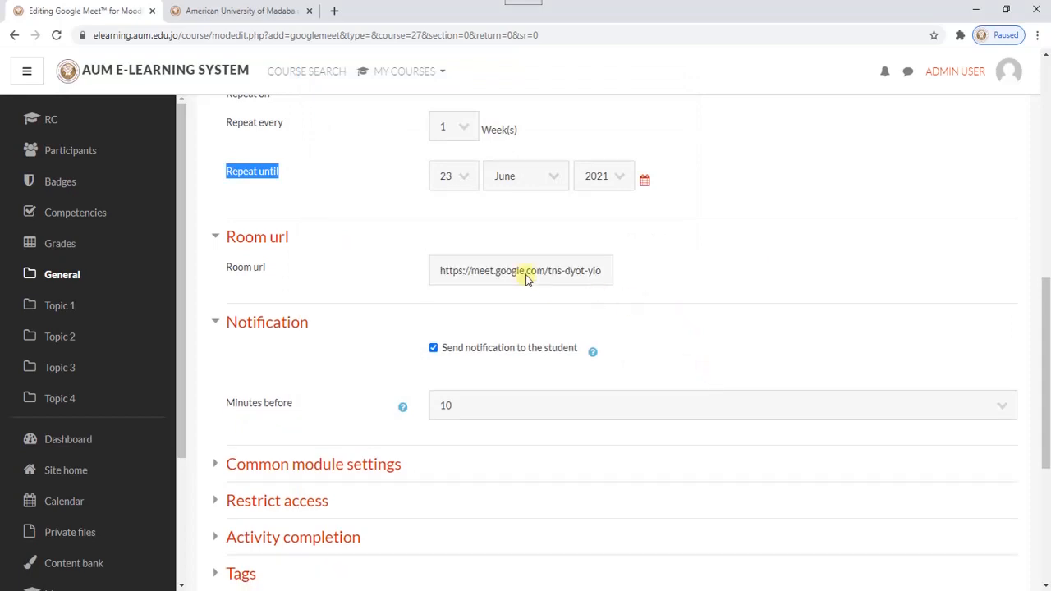
left_click_drag(434, 271, 658, 261)
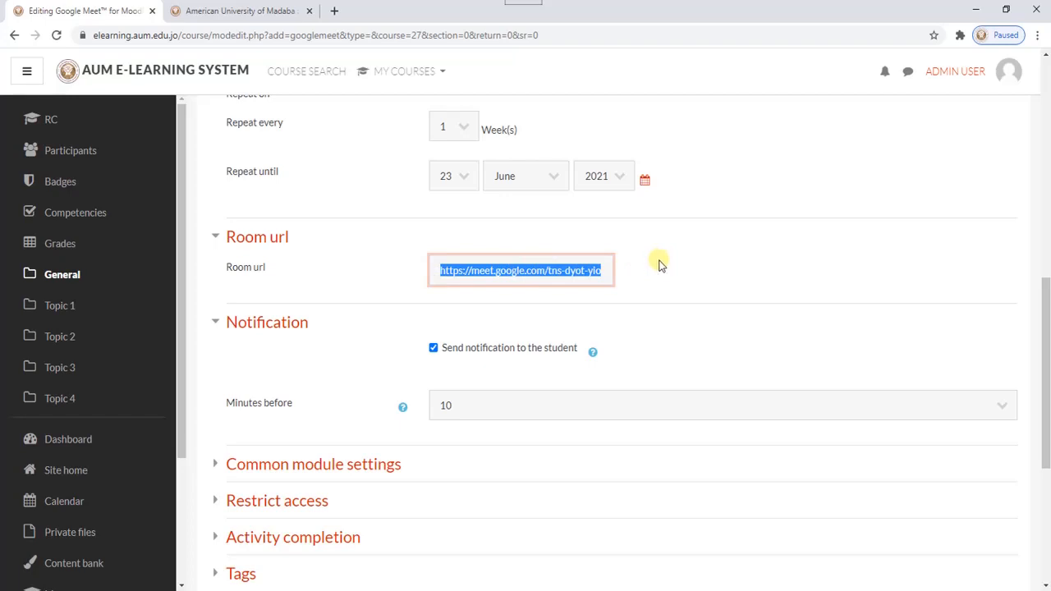
scroll(660, 263, "down", 2)
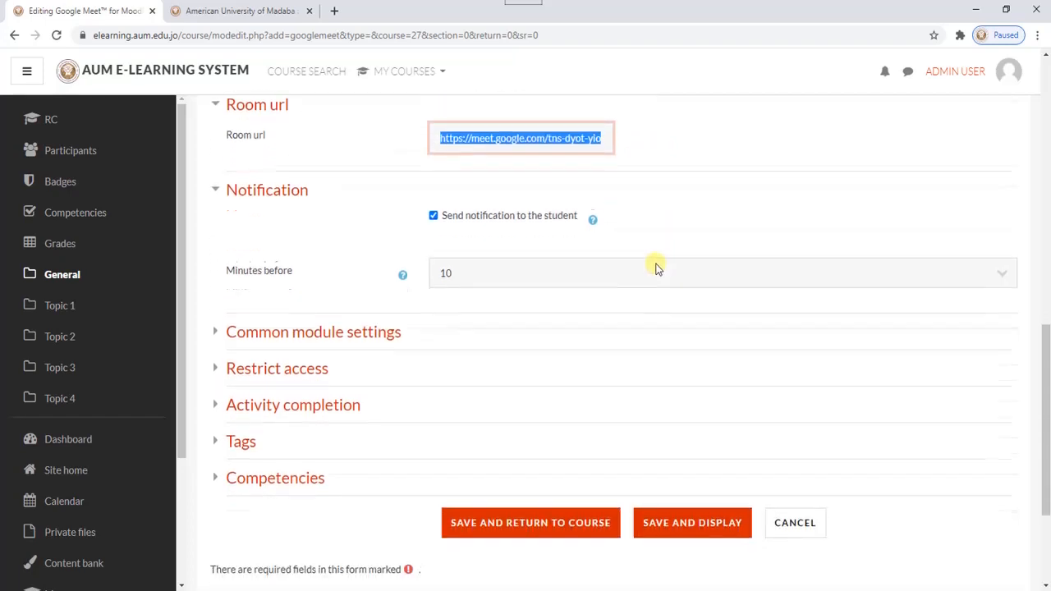
scroll(660, 263, "down", 1)
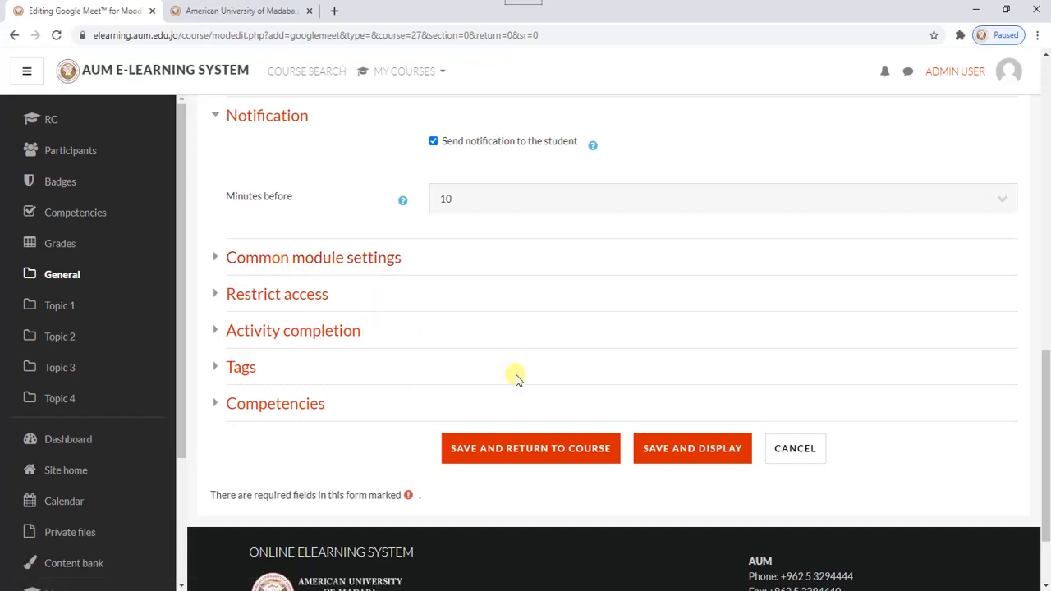
- Review the Google Meet activity's recurrence and room settings, and save the activity back to the course
scroll(622, 340, "up", 5)
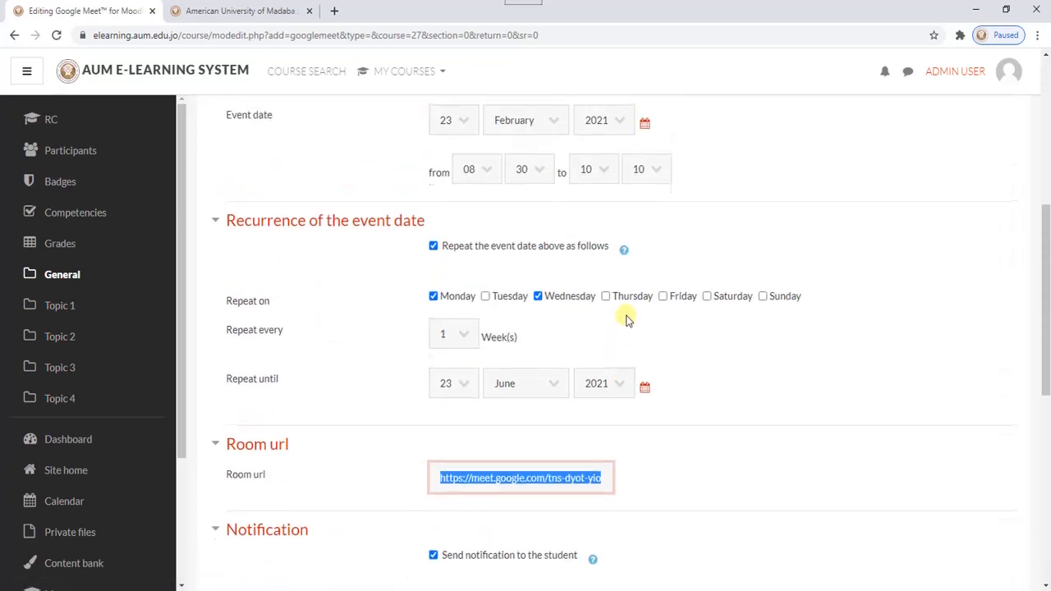
scroll(595, 319, "up", 3)
scroll(627, 321, "down", 10)
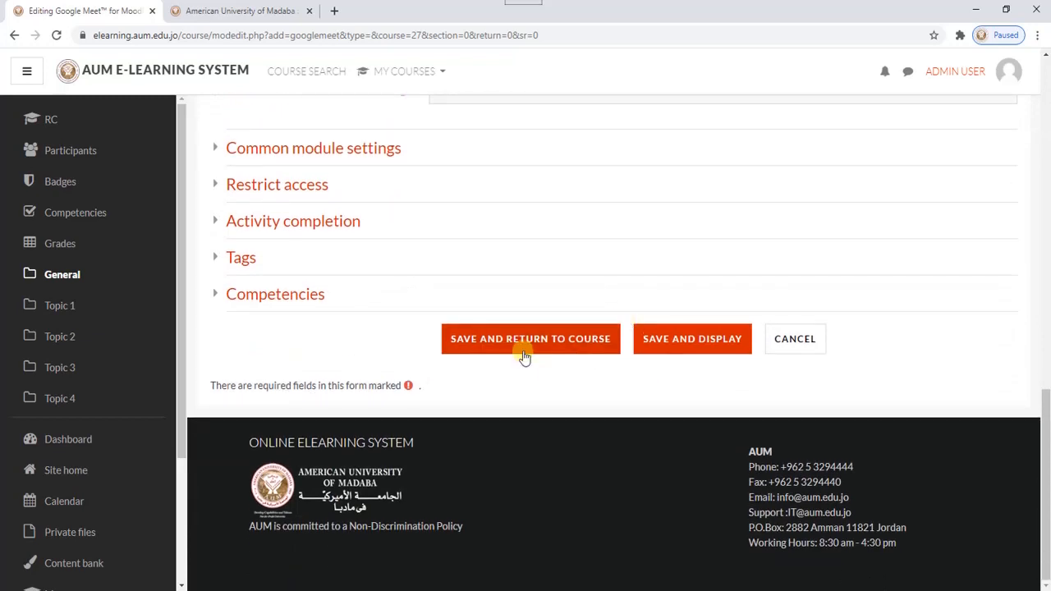
left_click(525, 357)
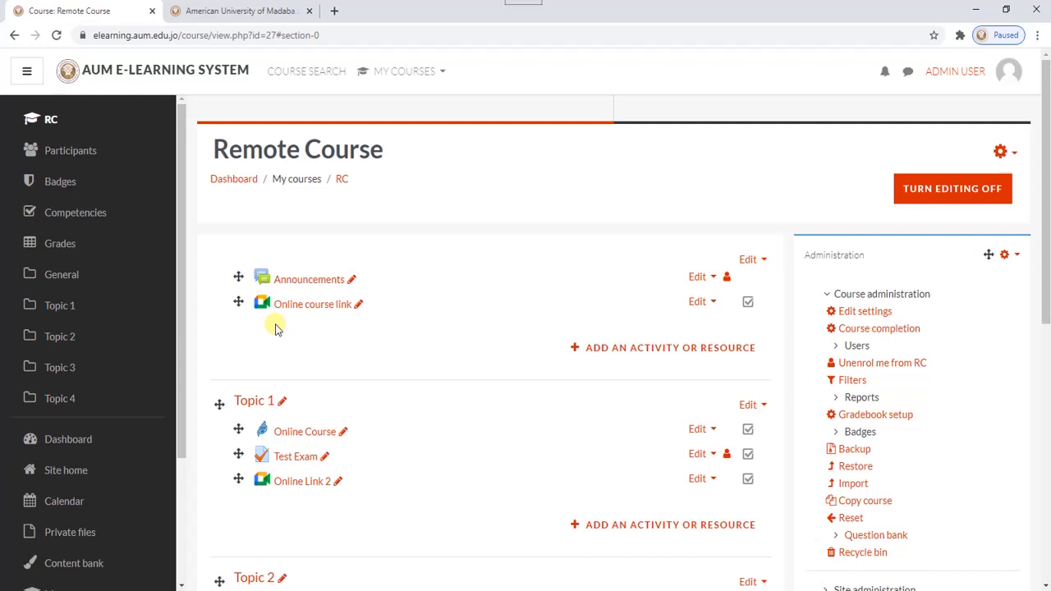
- Open the Online course link activity, enter its Google Meet room and join the meeting
left_click(302, 305)
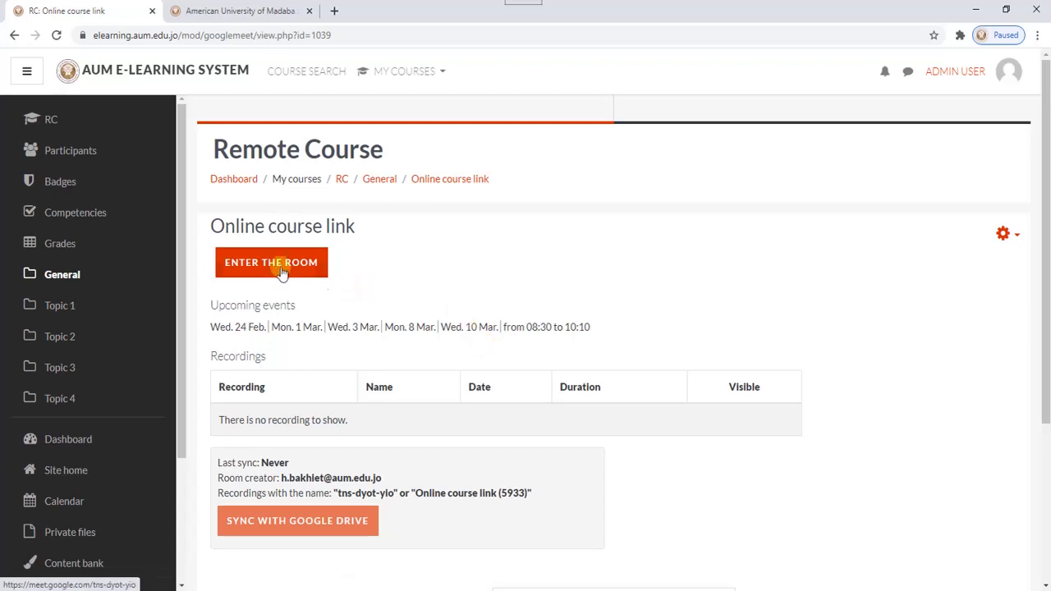
left_click(257, 264)
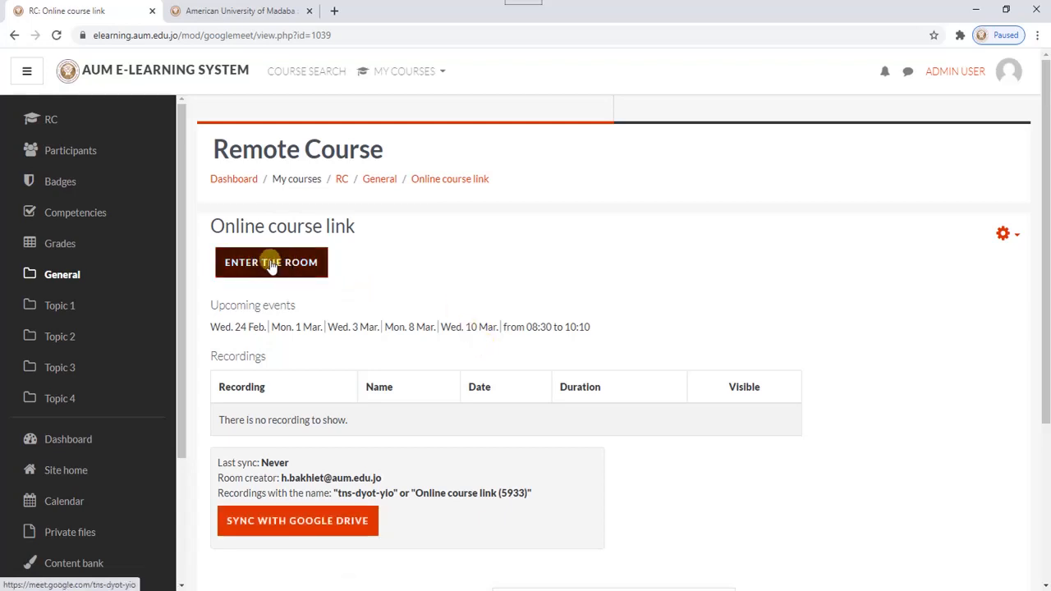
left_click(271, 265)
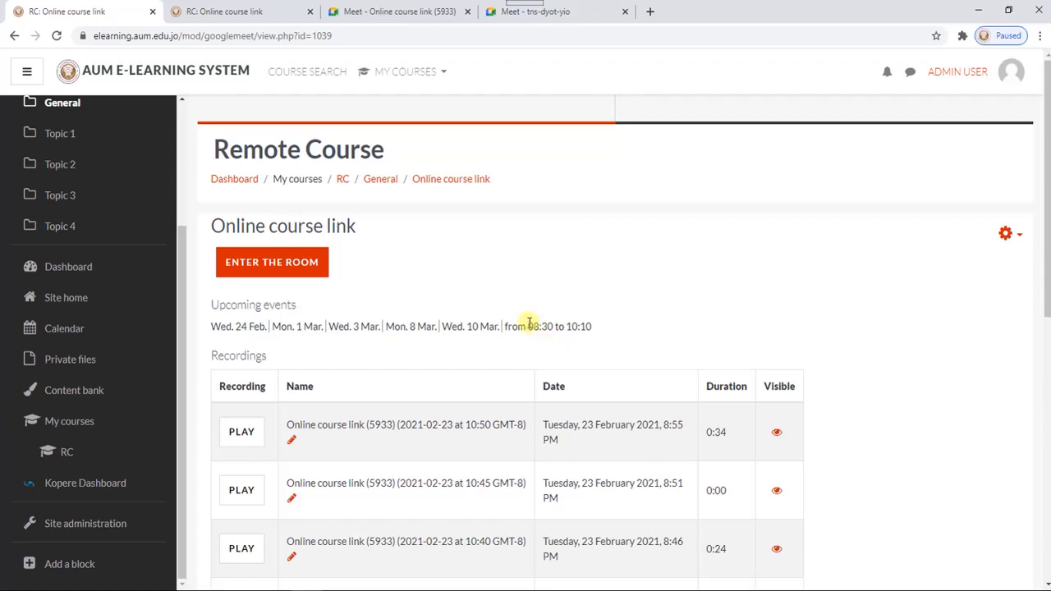
left_click(272, 261)
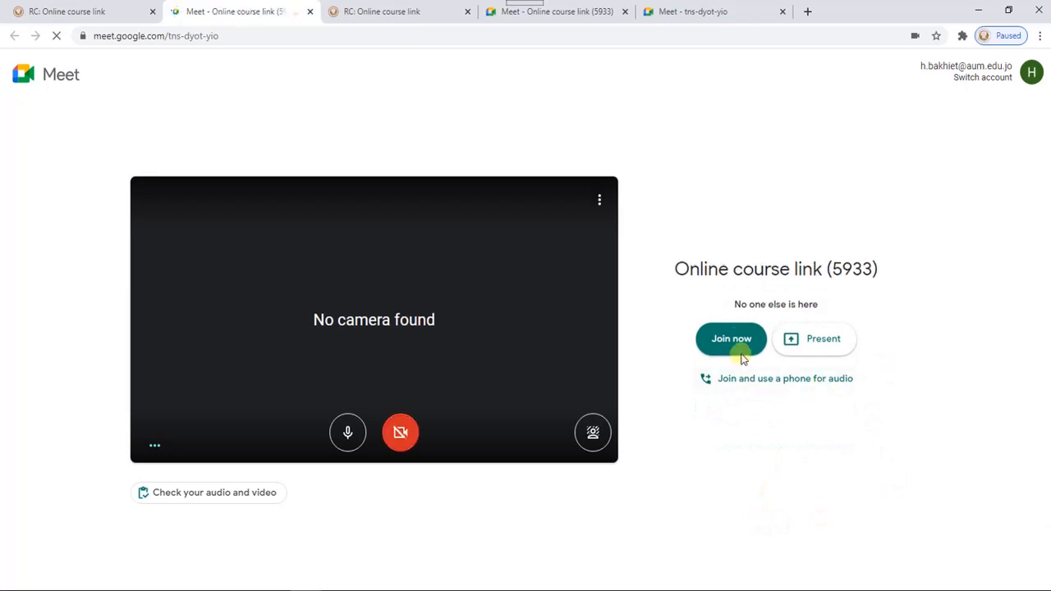
left_click(737, 338)
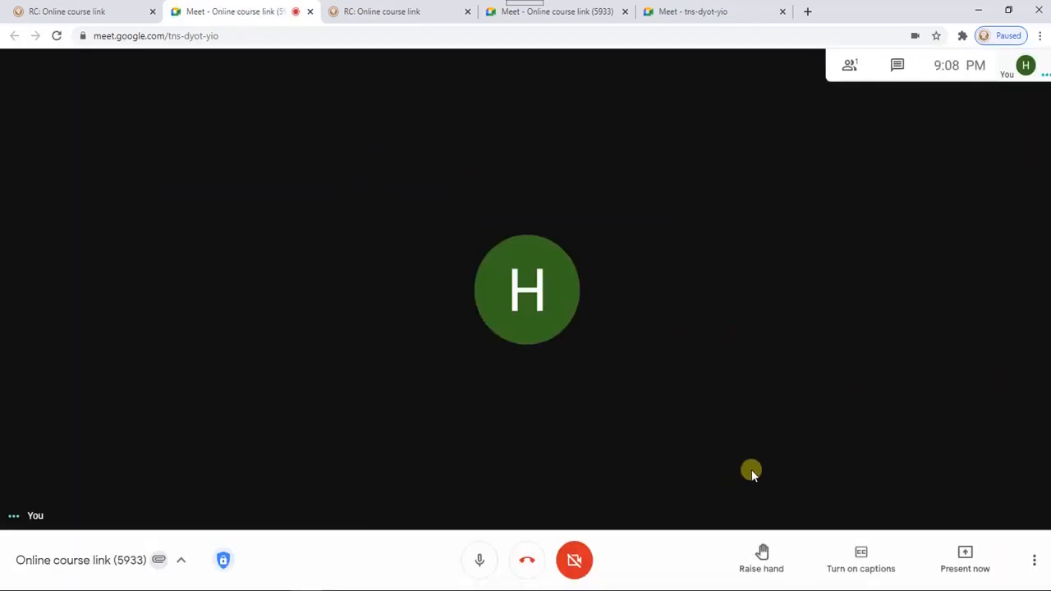
- Start recording the meeting and confirm the participant consent notice
left_click(1027, 559)
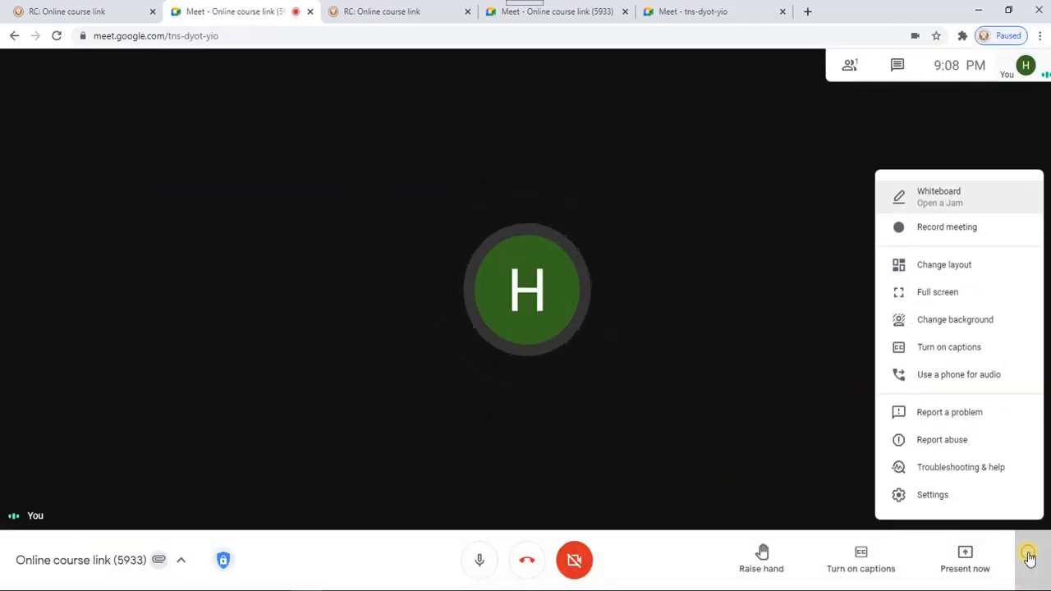
left_click(942, 229)
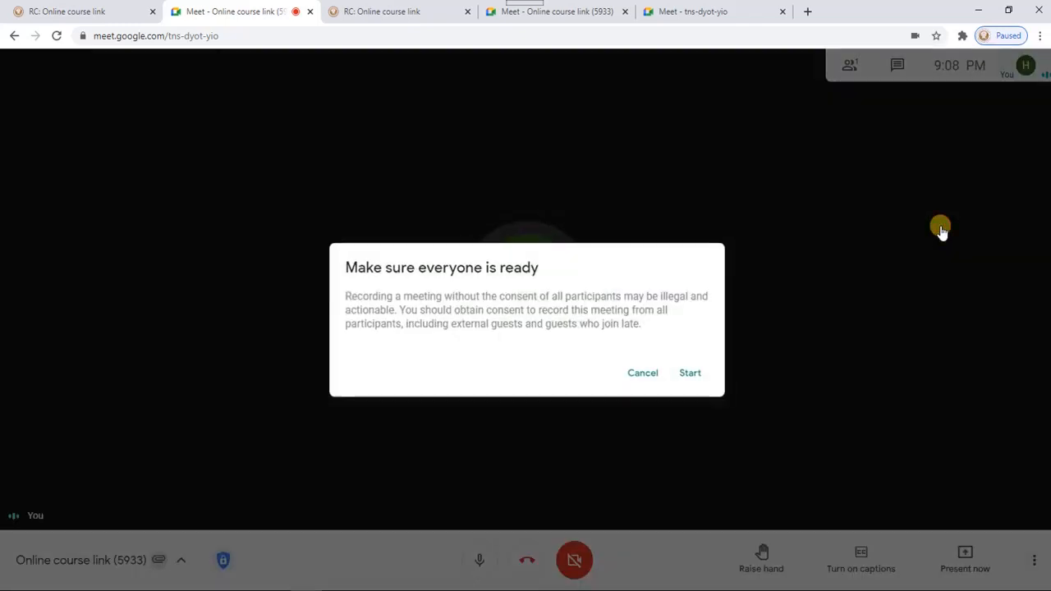
left_click(692, 375)
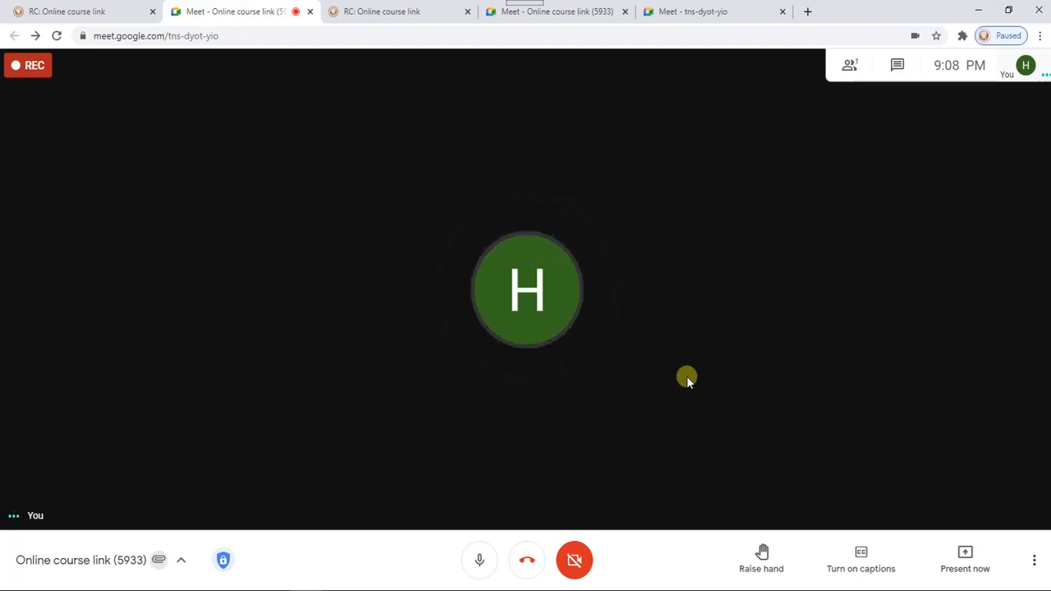
- Bring up the option to stop recording, dismiss it, and just leave the call without ending it for everyone
left_click(1030, 559)
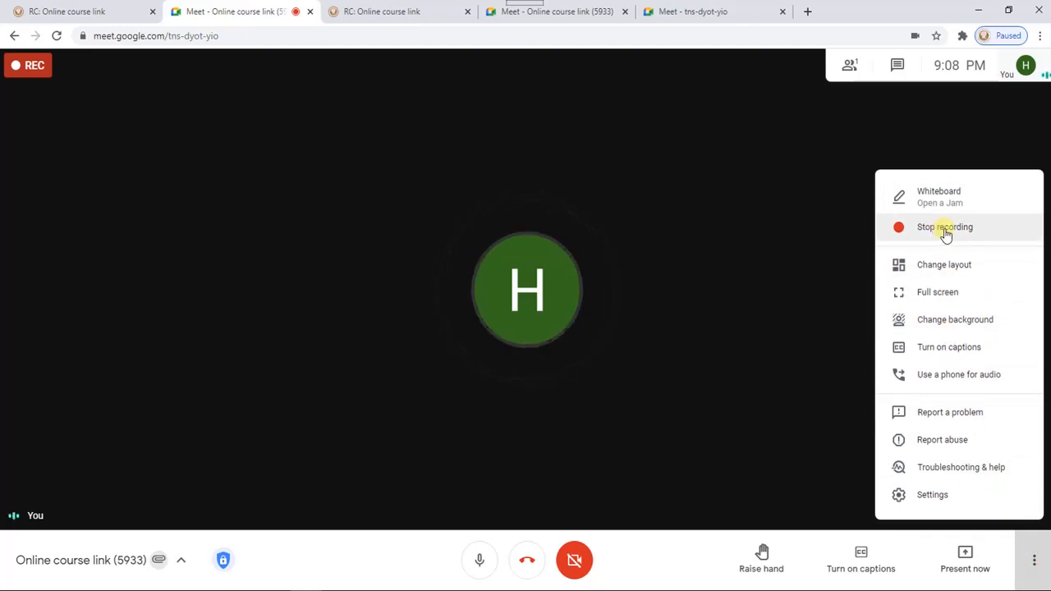
left_click(758, 335)
left_click(529, 561)
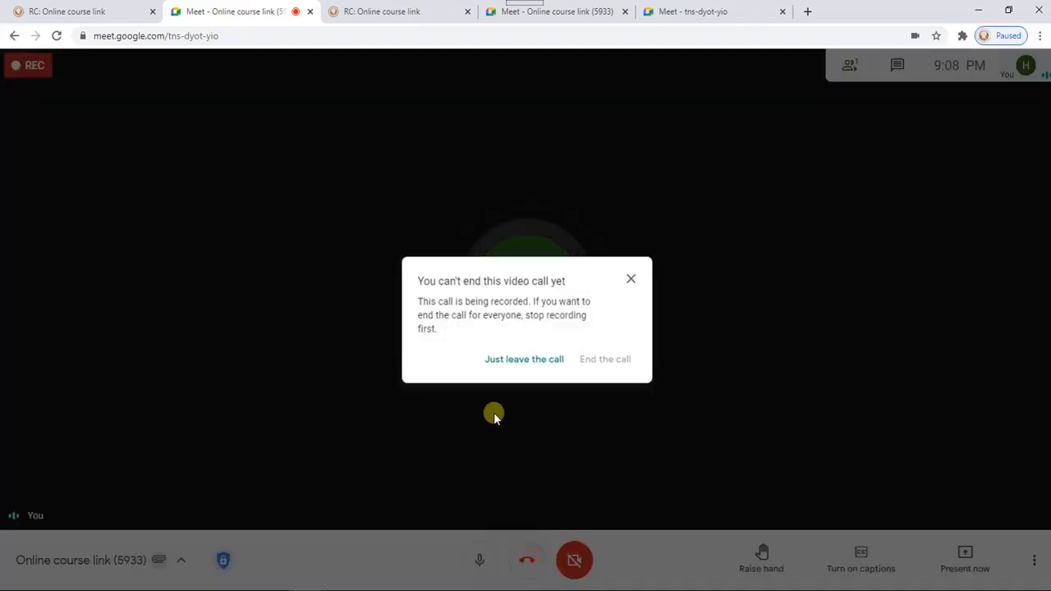
left_click(519, 359)
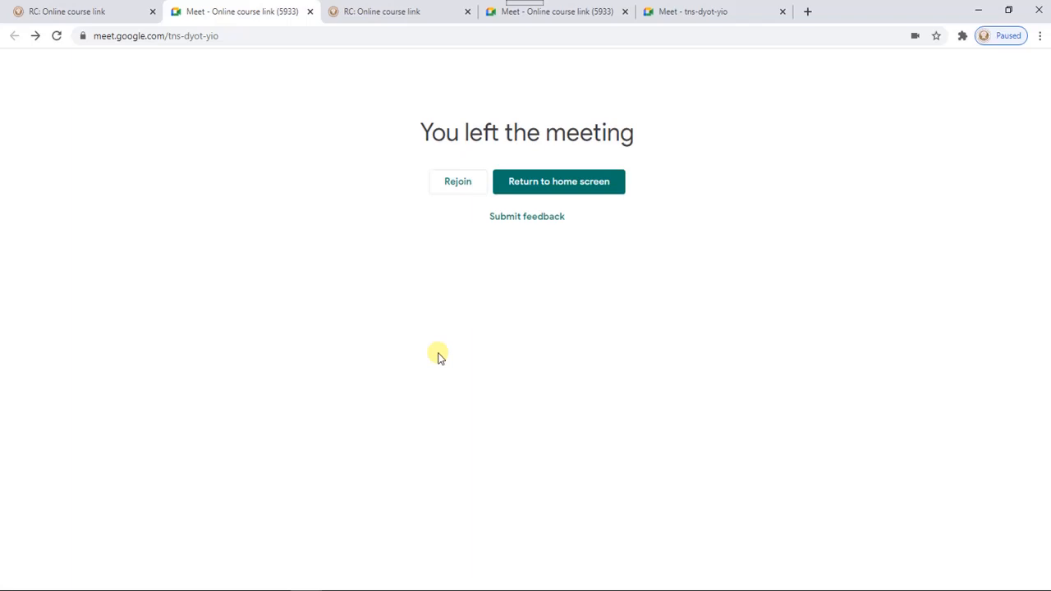
- Return to the Remote Course on the e-learning site and reopen the Online course link activity
left_click(70, 7)
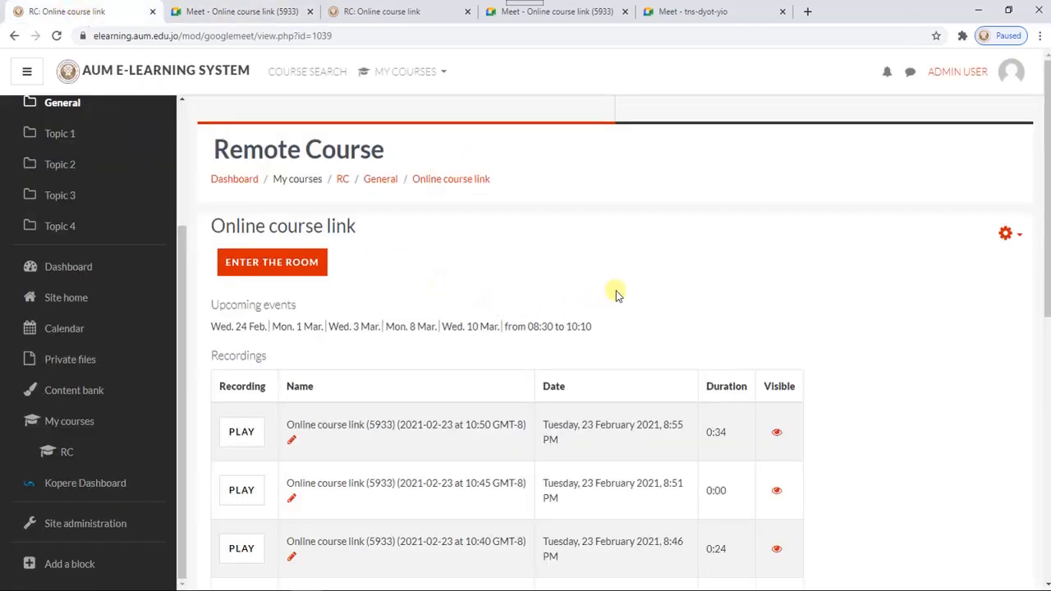
left_click(343, 179)
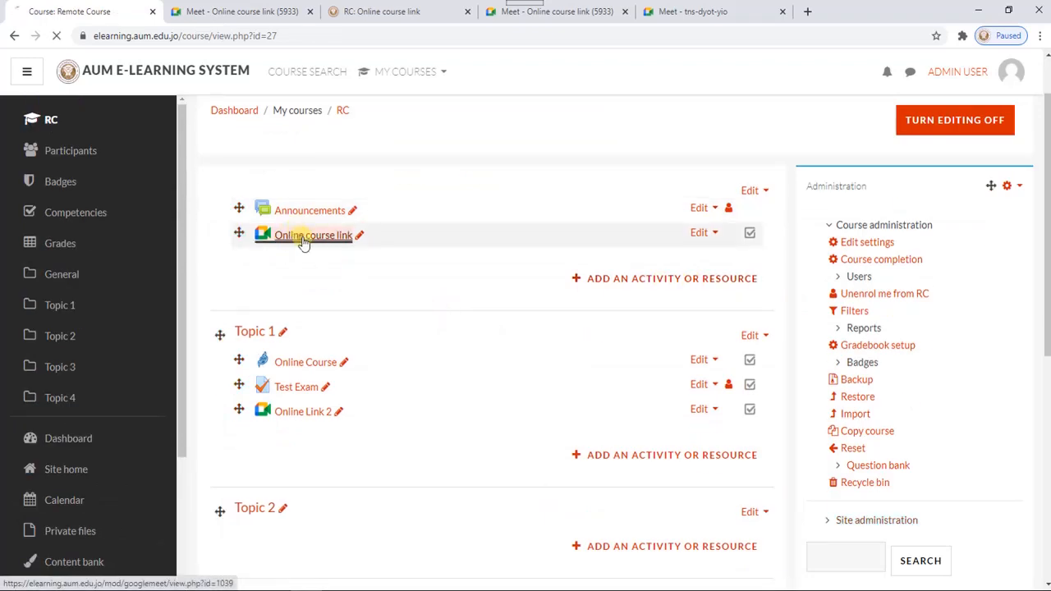
left_click(303, 238)
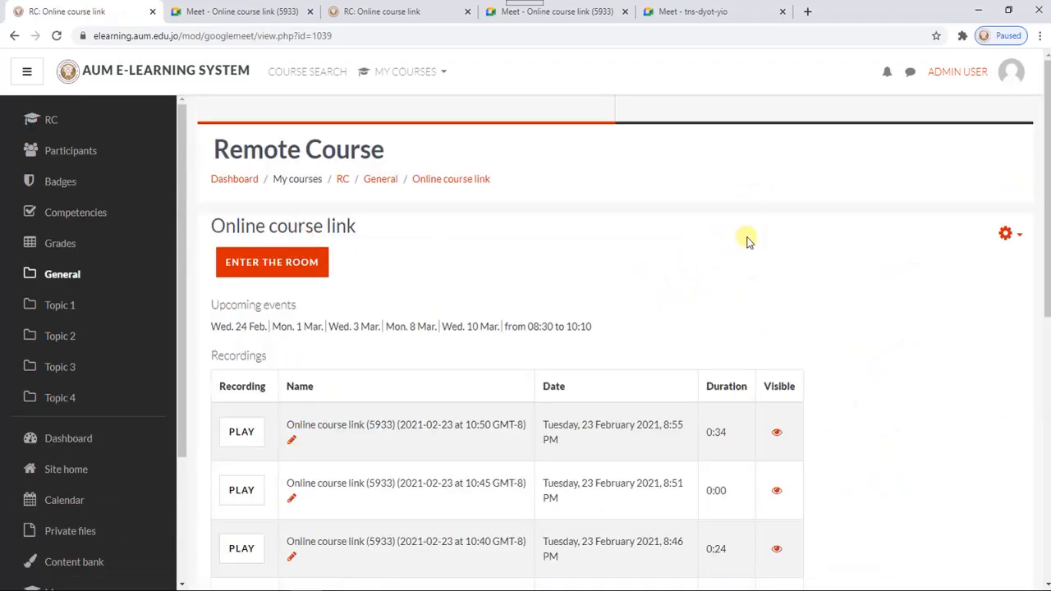
- Sync the activity's recordings with Google Drive using the signed-in university account, and look through the recordings list
scroll(747, 241, "down", 4)
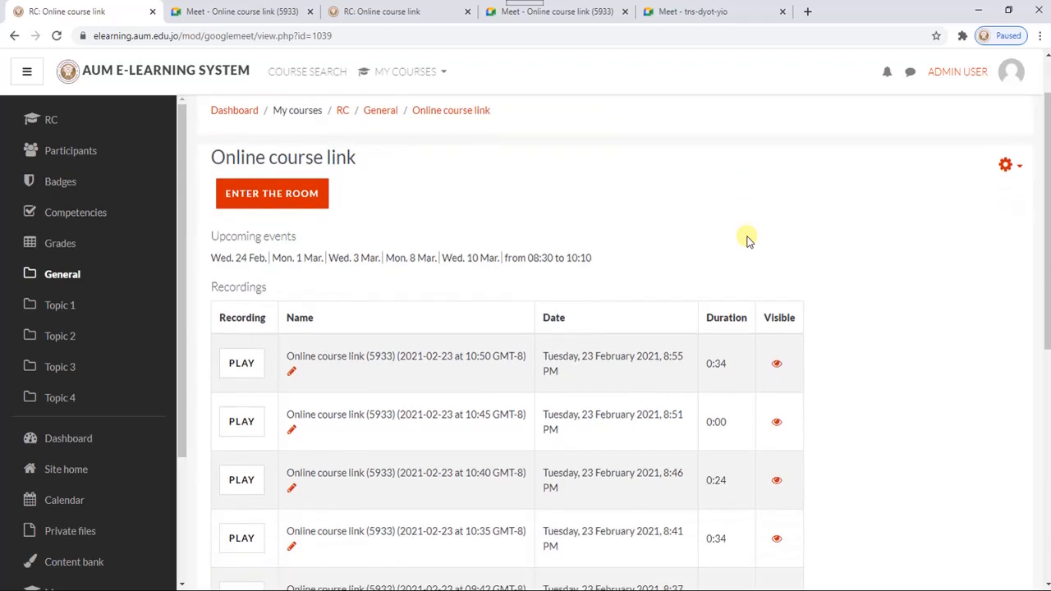
scroll(754, 215, "down", 3)
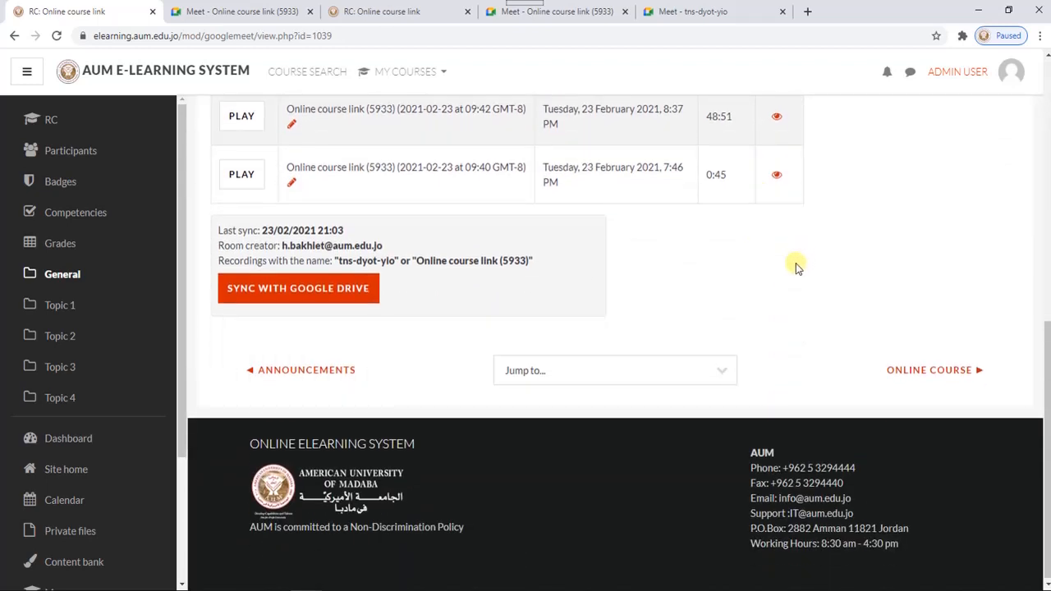
left_click(303, 292)
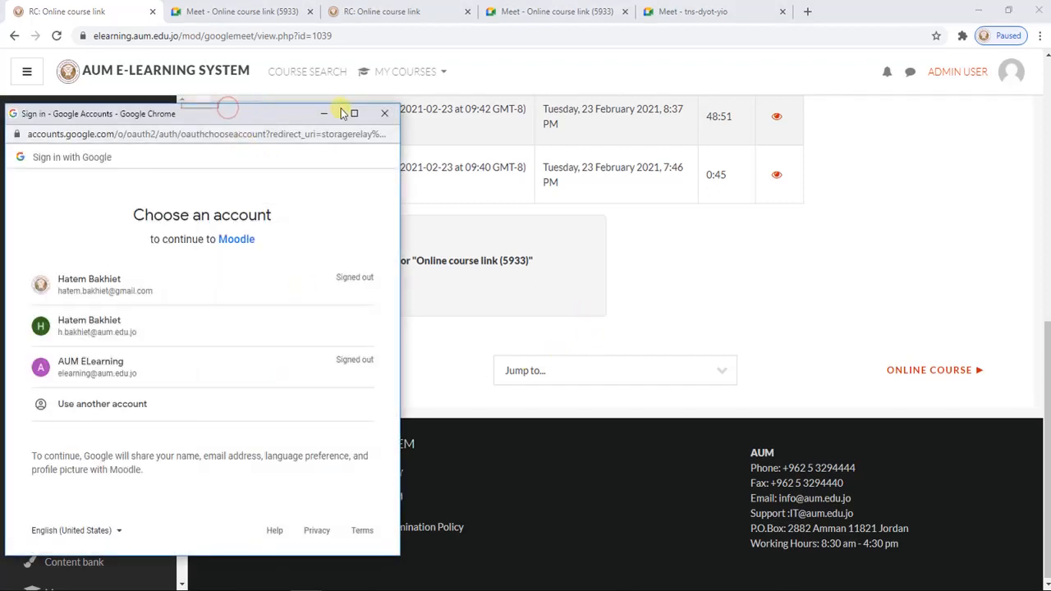
left_click_drag(199, 119, 410, 71)
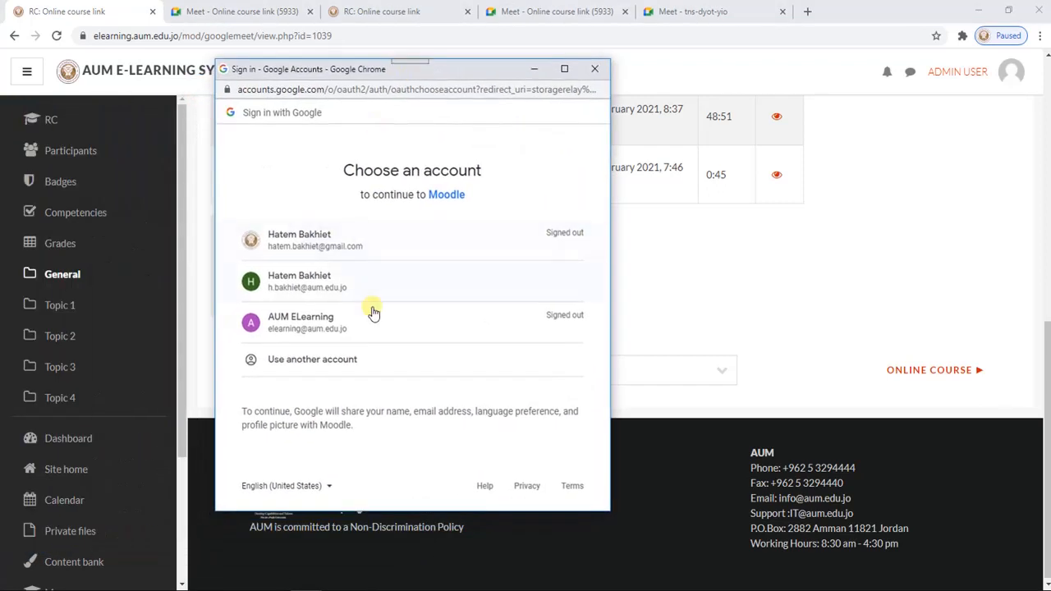
left_click(288, 285)
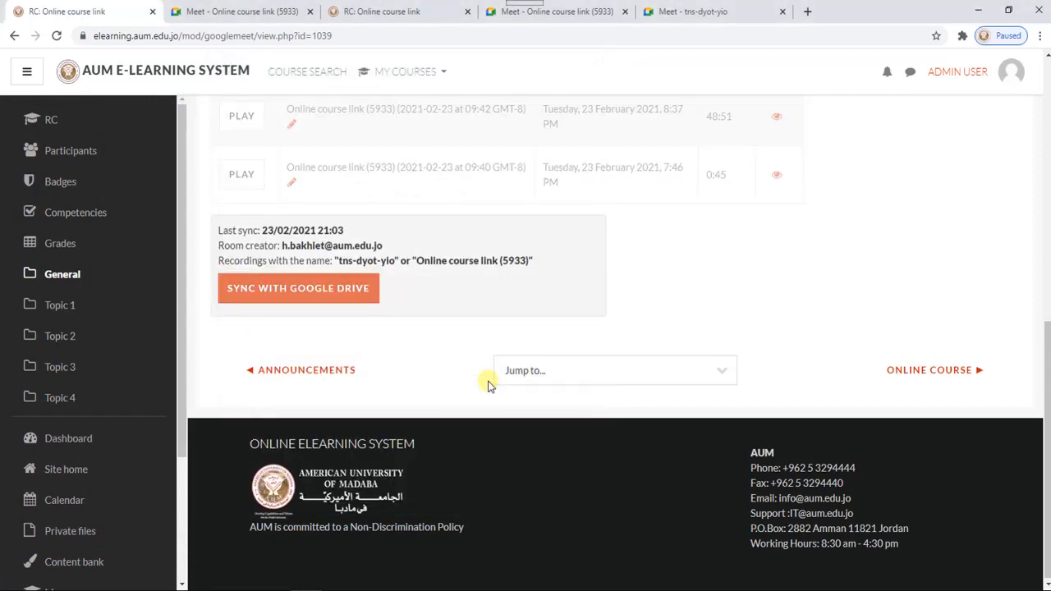
scroll(777, 267, "up", 1)
scroll(777, 267, "up", 3)
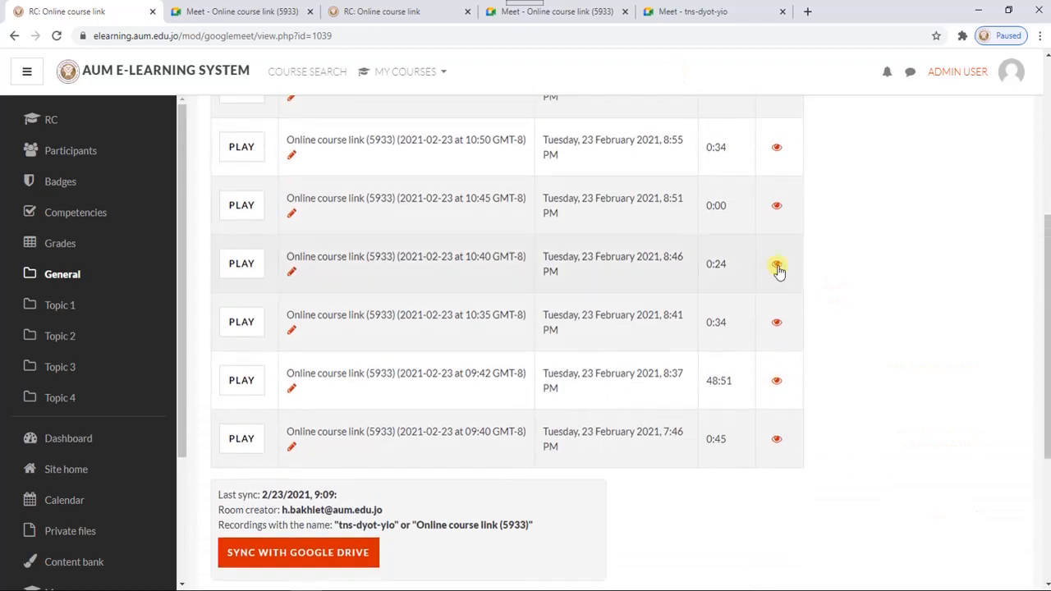
scroll(723, 238, "down", 1)
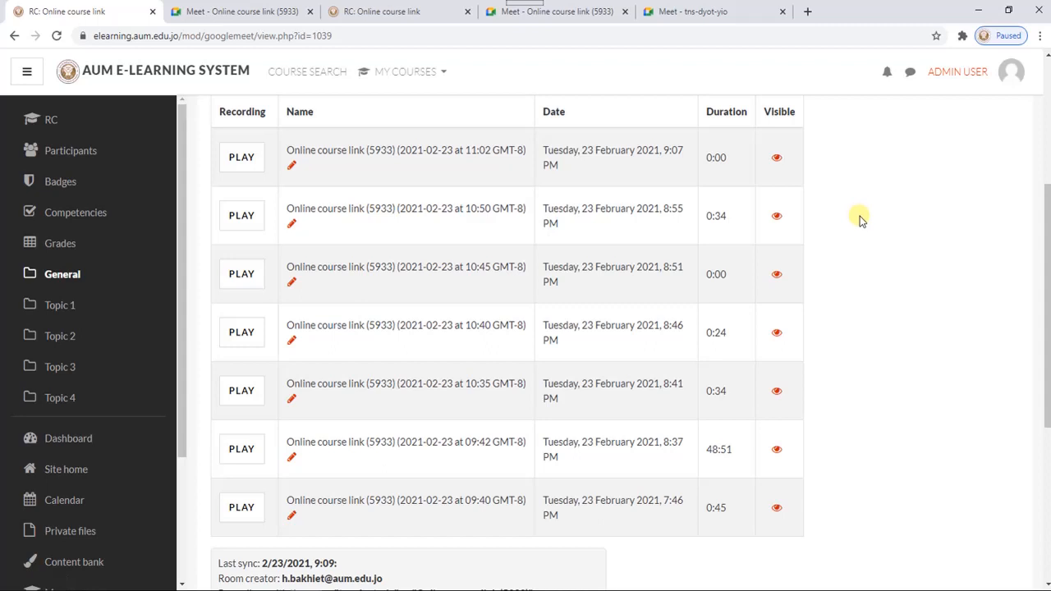
scroll(858, 220, "down", 1)
scroll(859, 220, "up", 2)
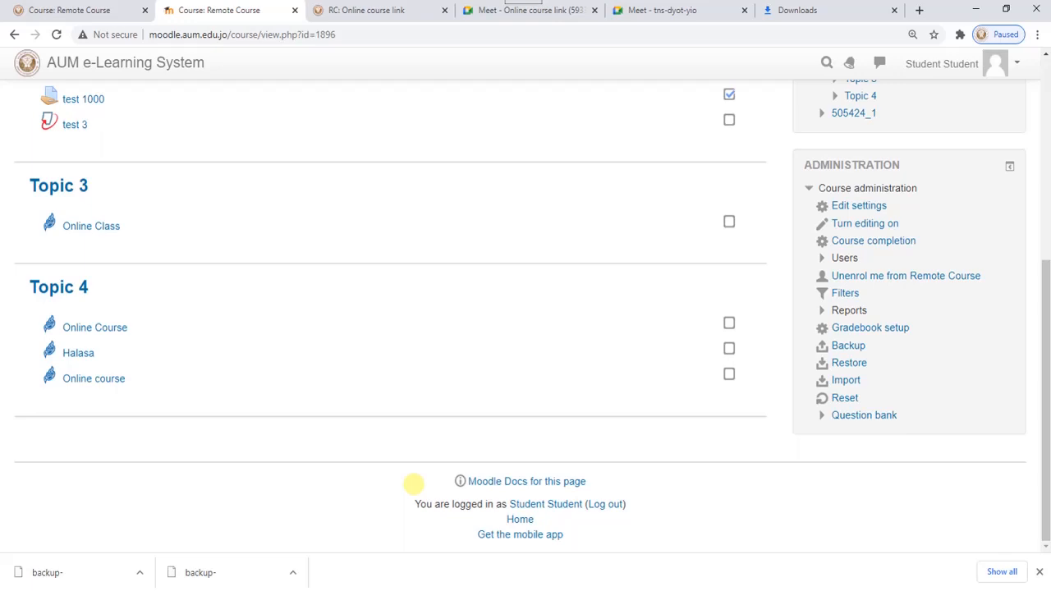
- Start a backup of the Remote Course on the moodle.aum.edu.jo site, accepting the default initial and schema settings
scroll(325, 349, "up", 5)
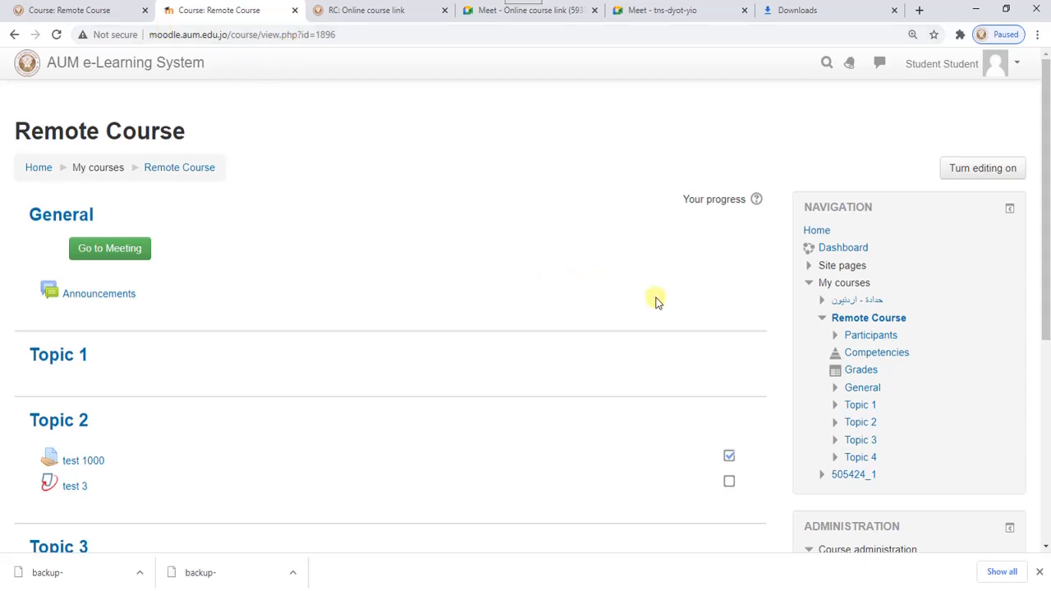
scroll(698, 308, "down", 5)
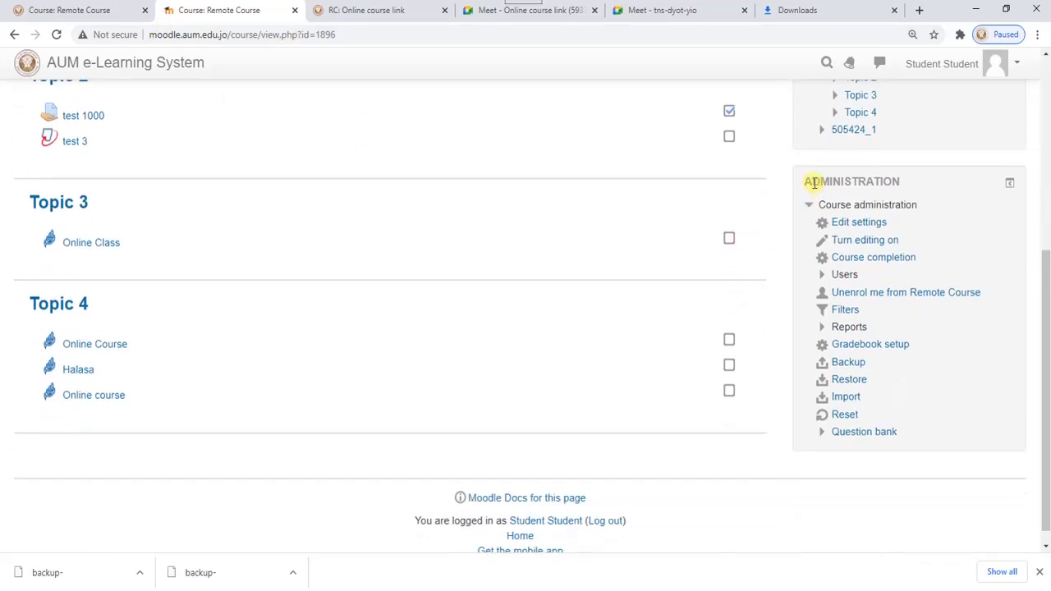
left_click(846, 364)
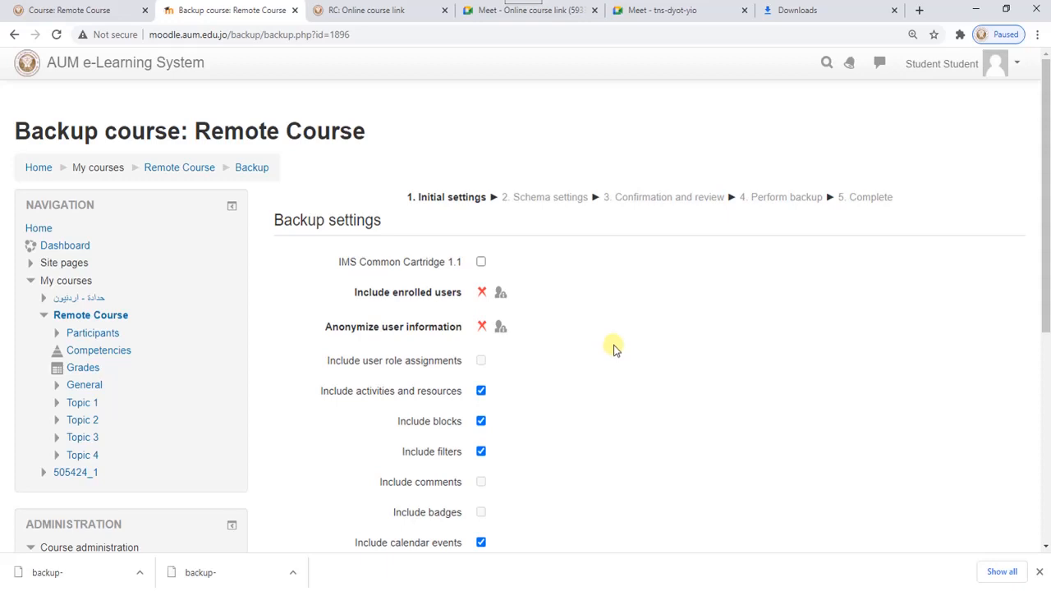
scroll(615, 348, "down", 5)
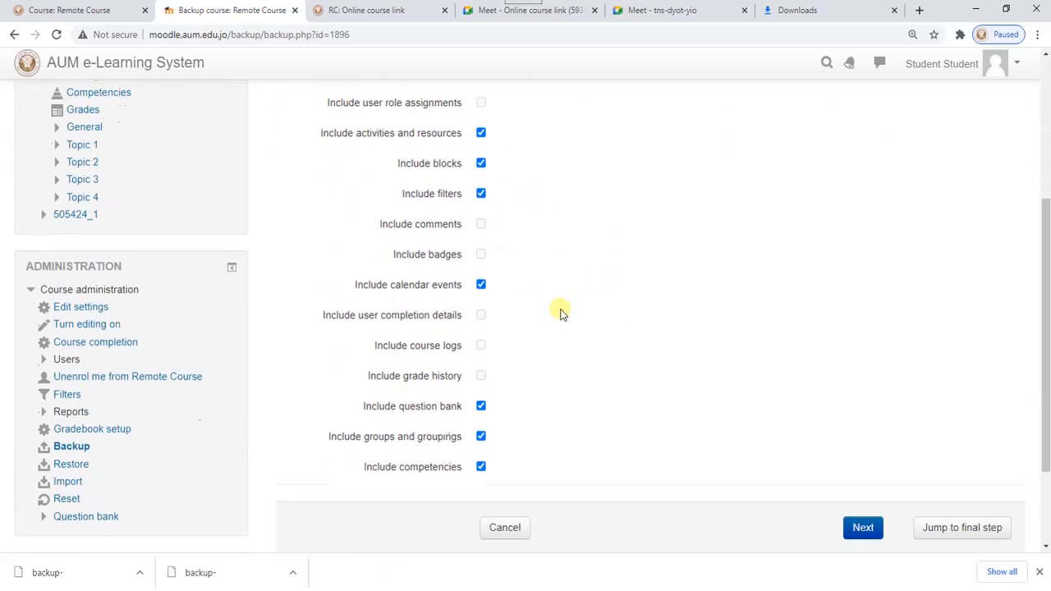
left_click(861, 402)
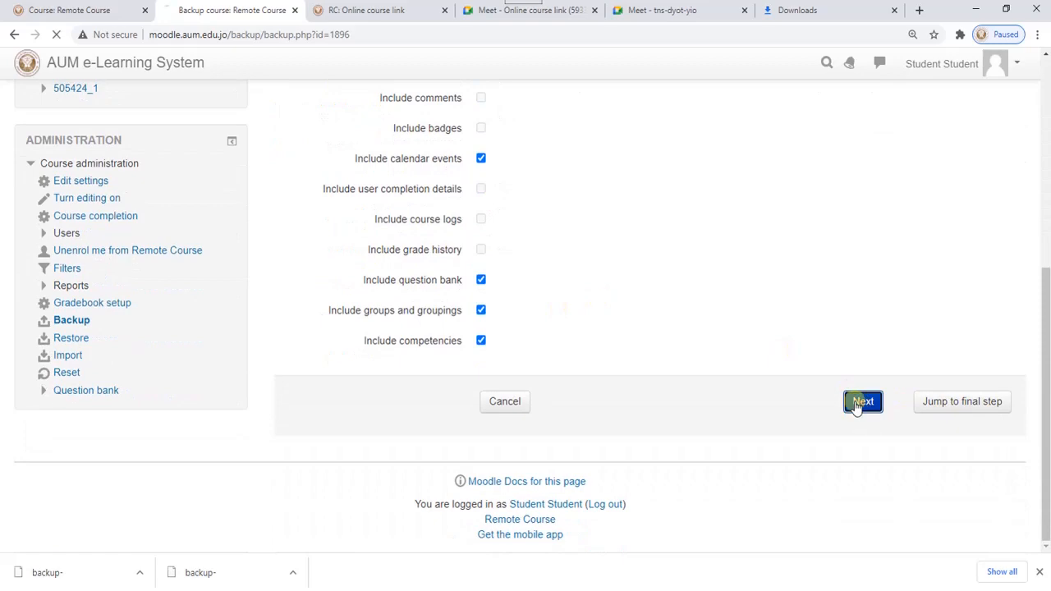
scroll(788, 345, "down", 5)
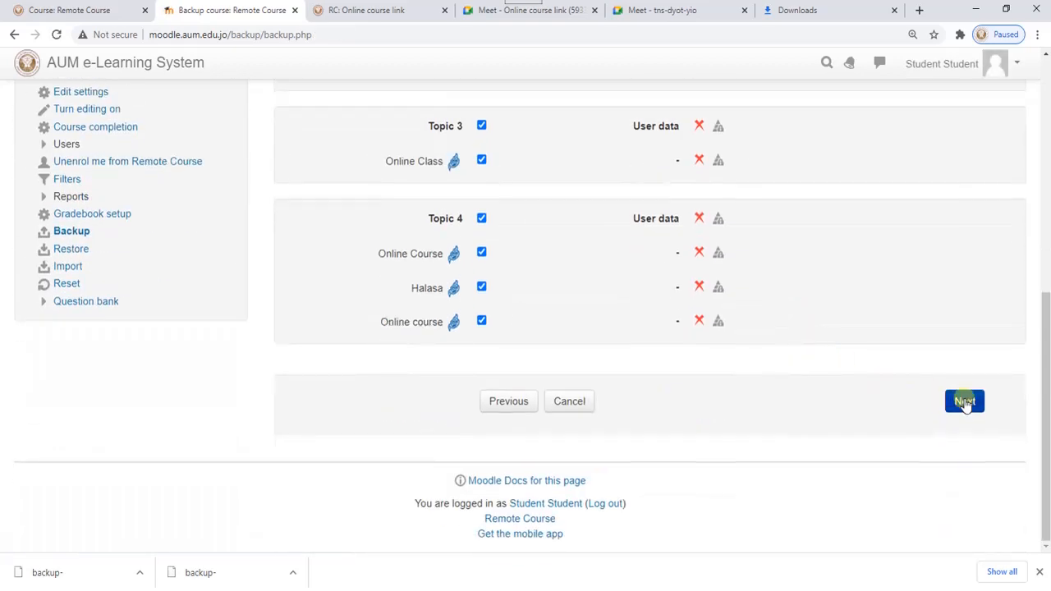
left_click(963, 399)
- Review the backup's filename, settings and included topics, and perform the backup
scroll(662, 329, "down", 5)
scroll(663, 329, "up", 4)
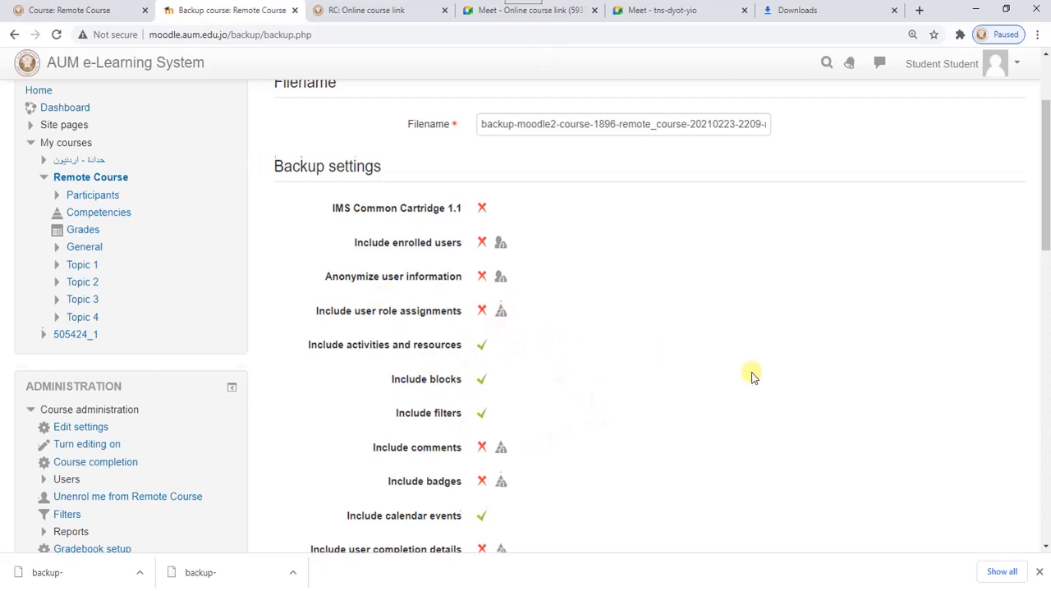
scroll(756, 370, "down", 3)
scroll(766, 359, "down", 7)
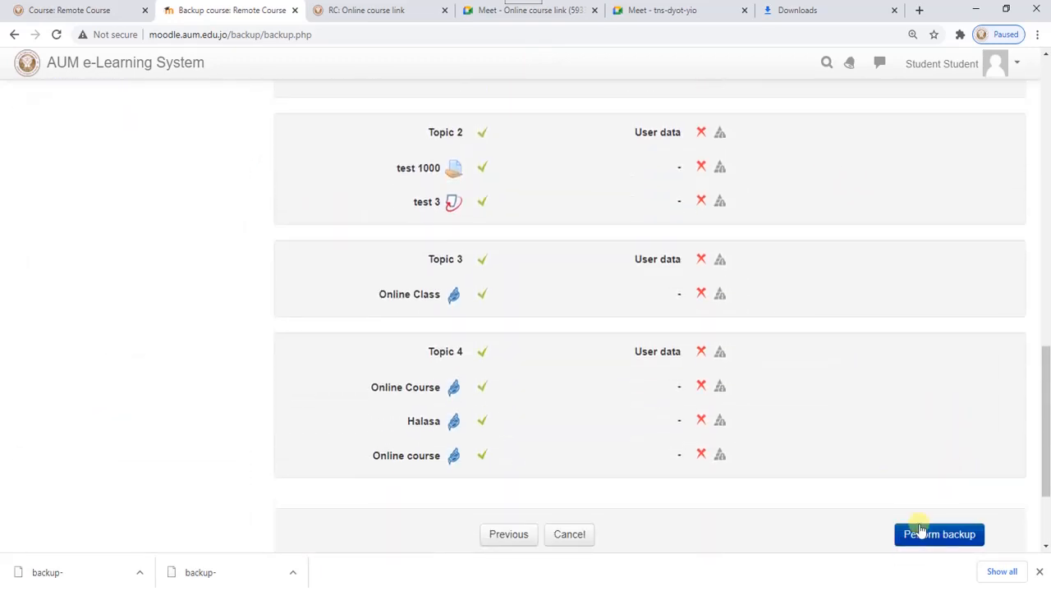
scroll(929, 501, "down", 2)
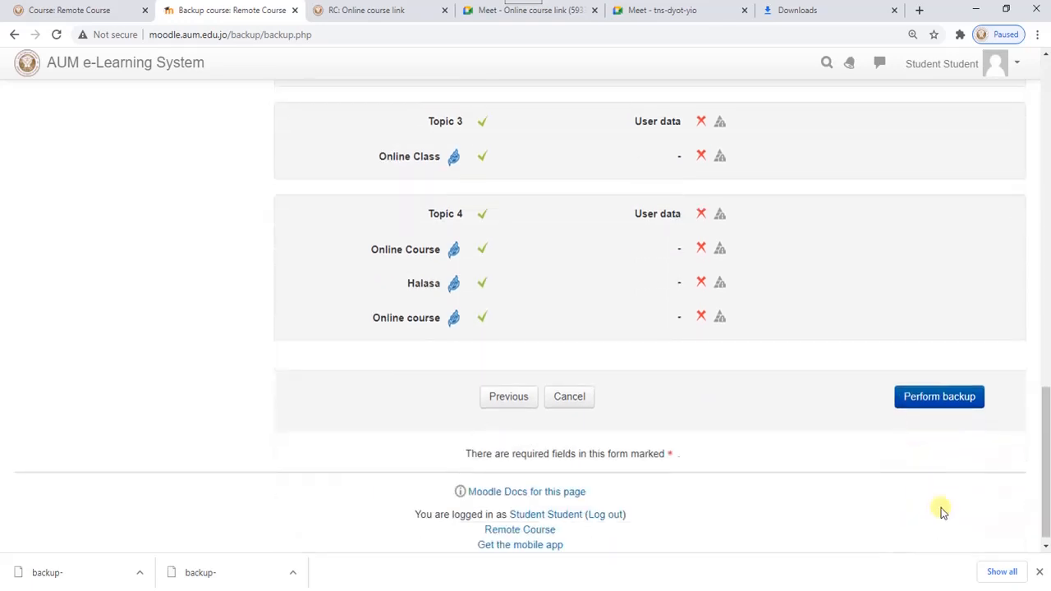
left_click(931, 399)
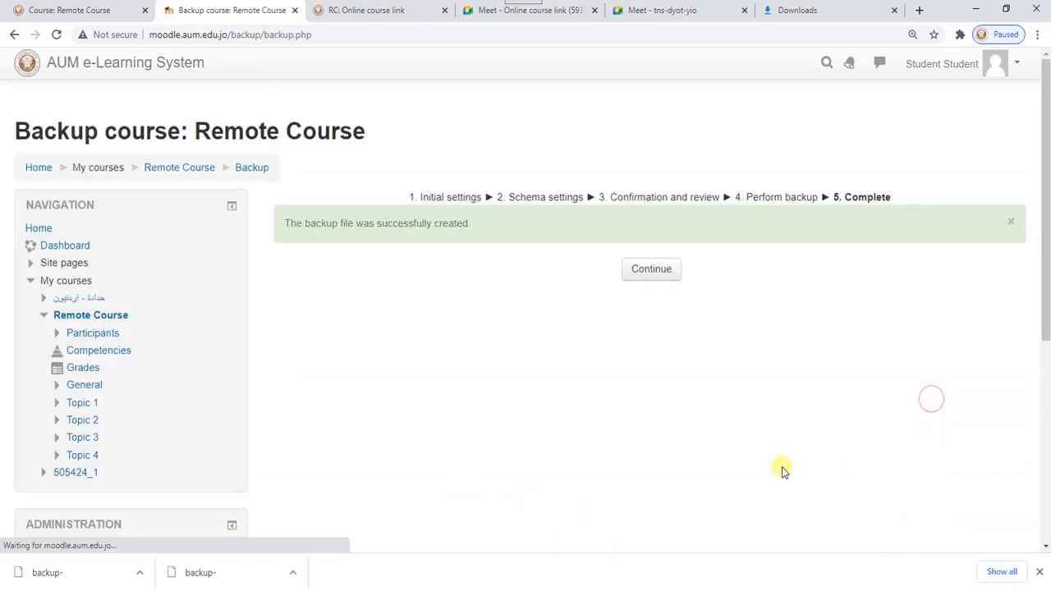
left_click(648, 272)
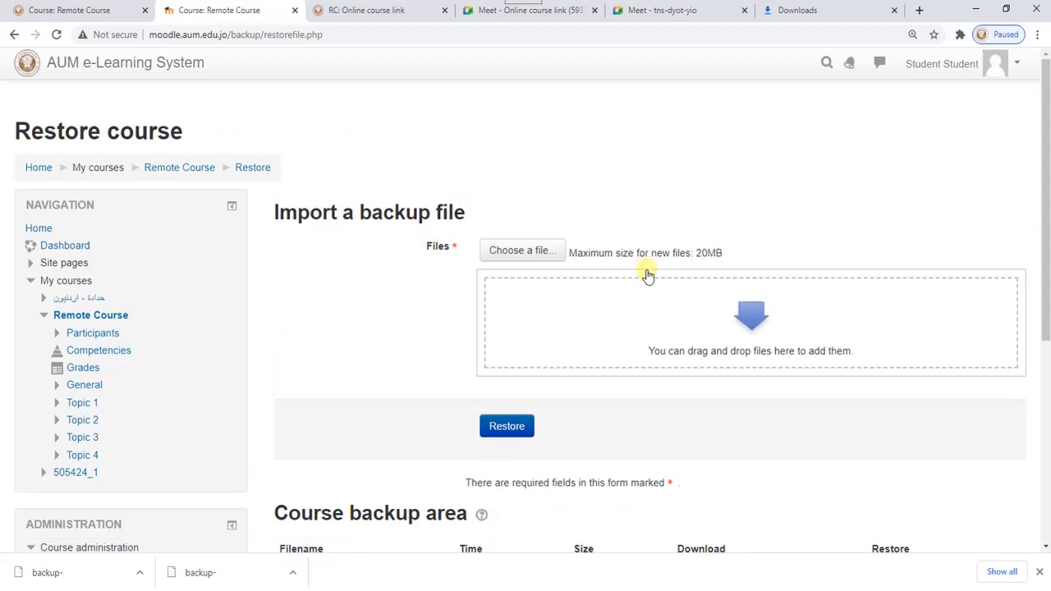
scroll(704, 321, "down", 4)
scroll(706, 322, "down", 1)
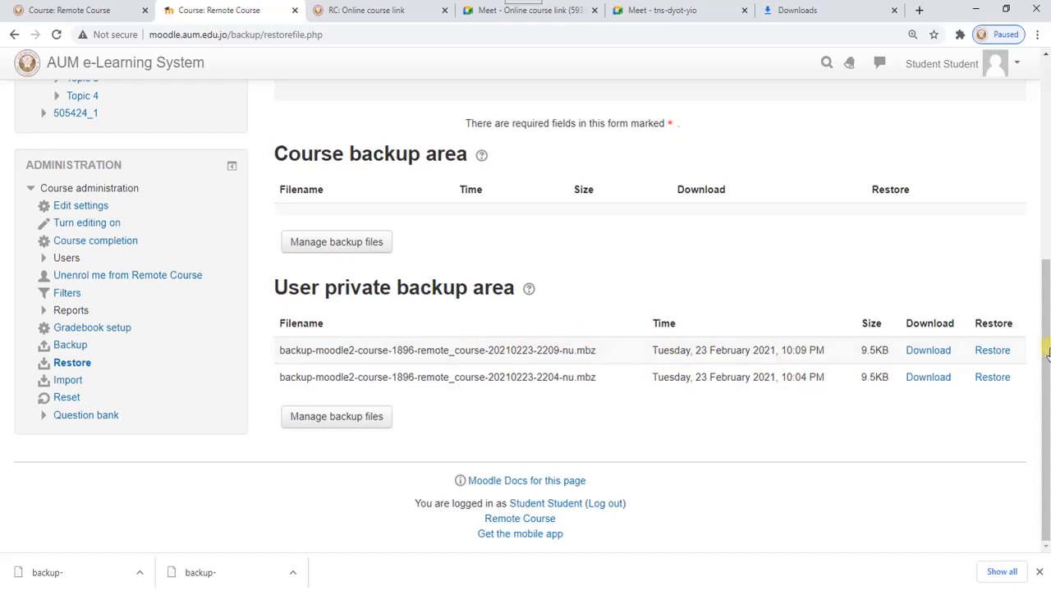
left_click(929, 352)
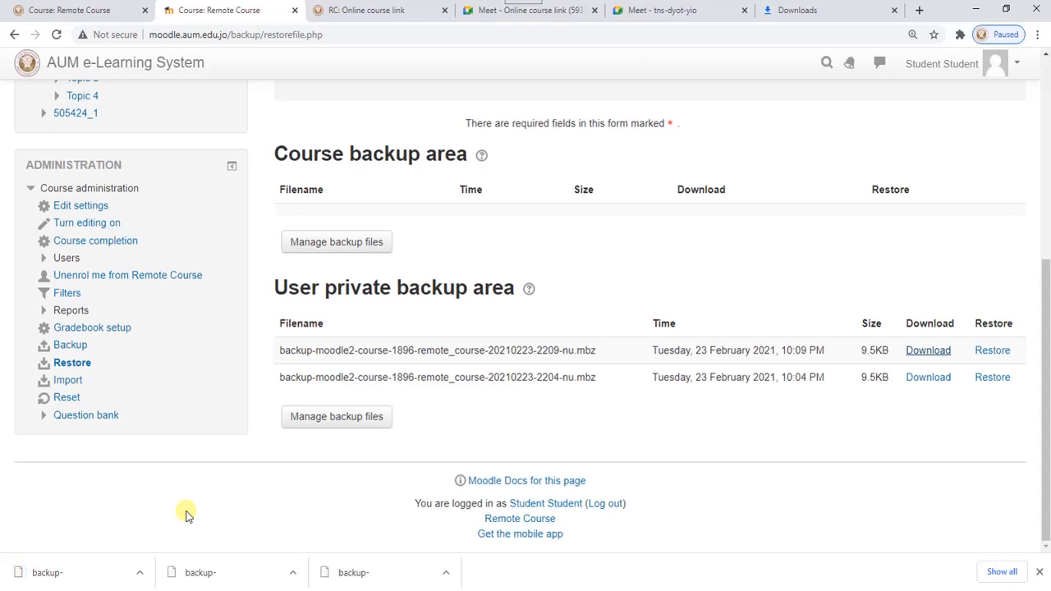
left_click(82, 11)
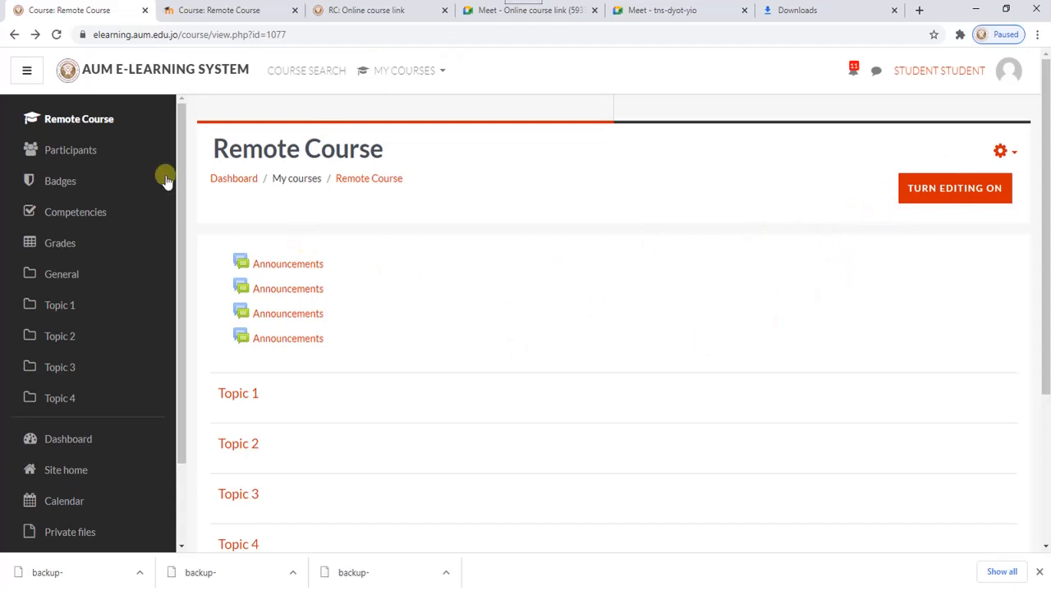
left_click(1002, 152)
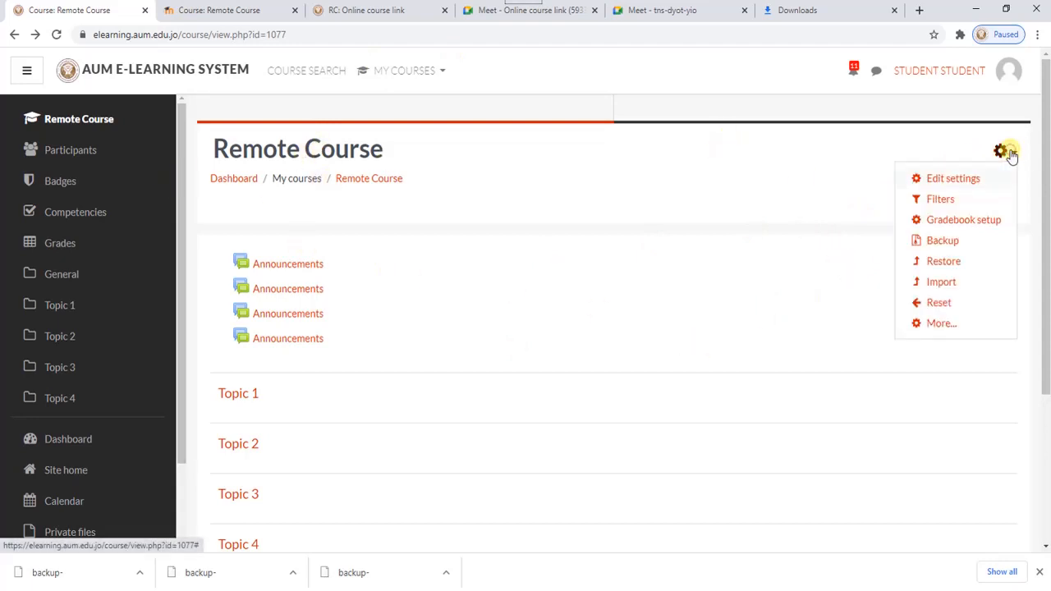
left_click(942, 287)
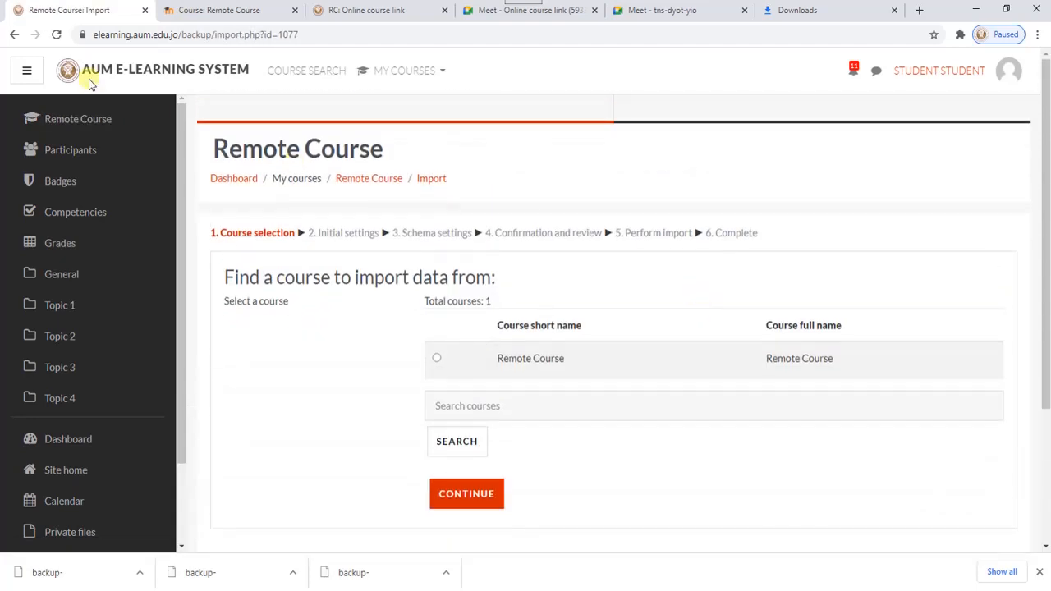
left_click(14, 35)
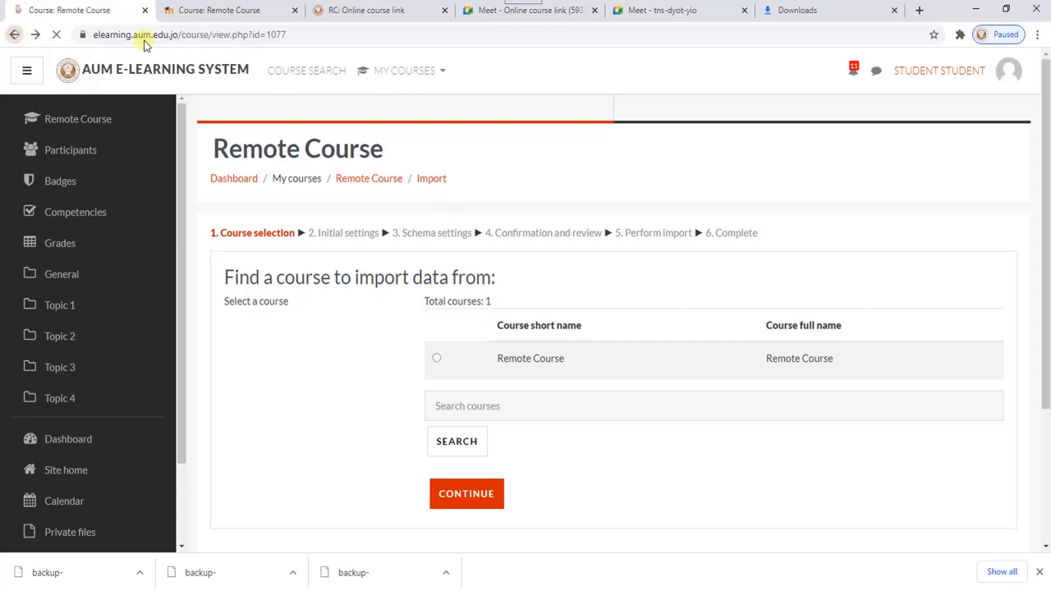
left_click(999, 153)
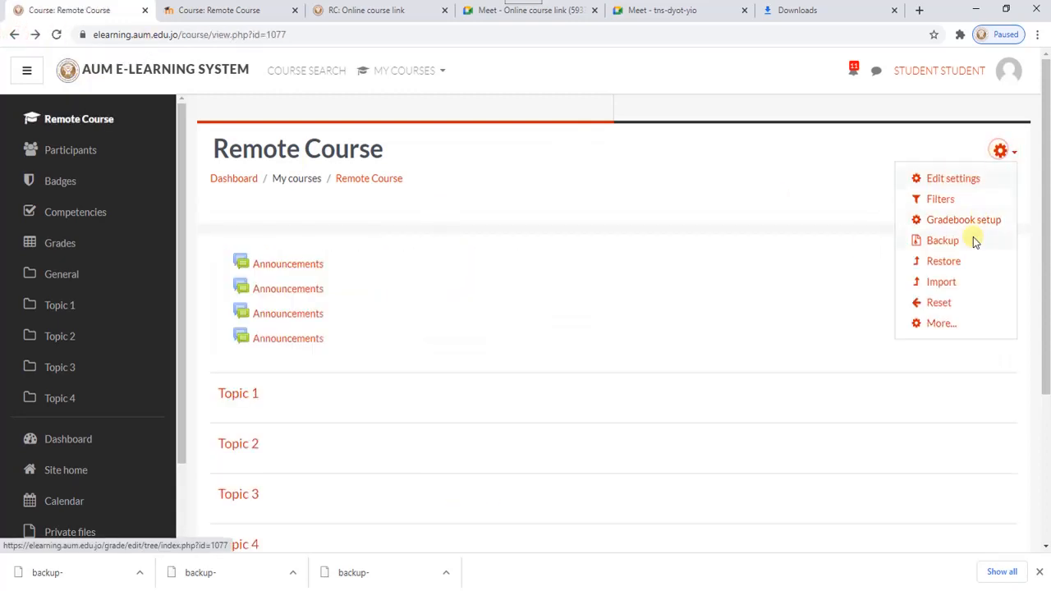
left_click(936, 262)
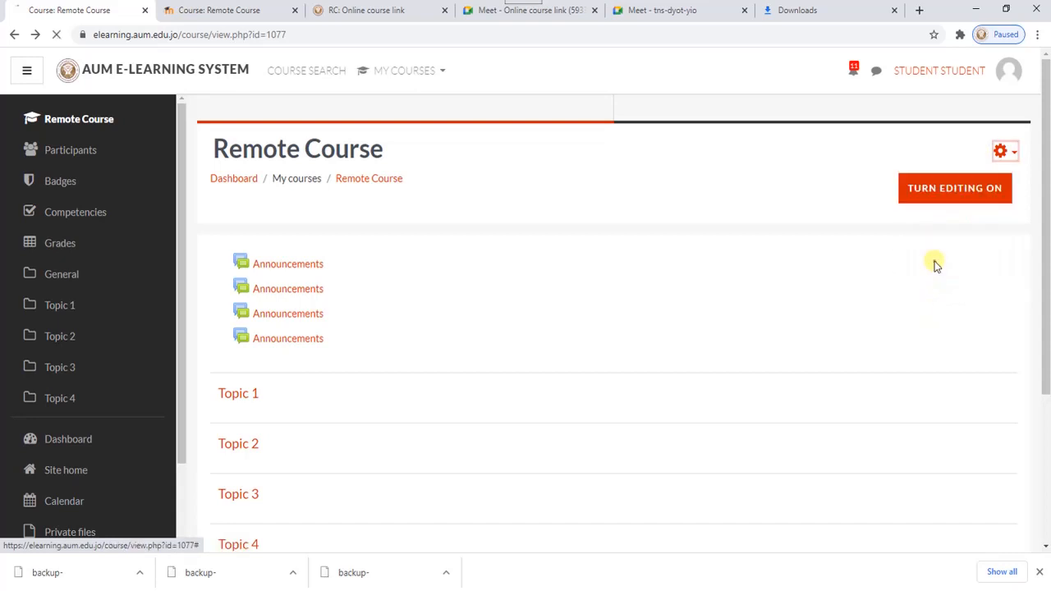
scroll(510, 312, "down", 1)
scroll(517, 310, "up", 1)
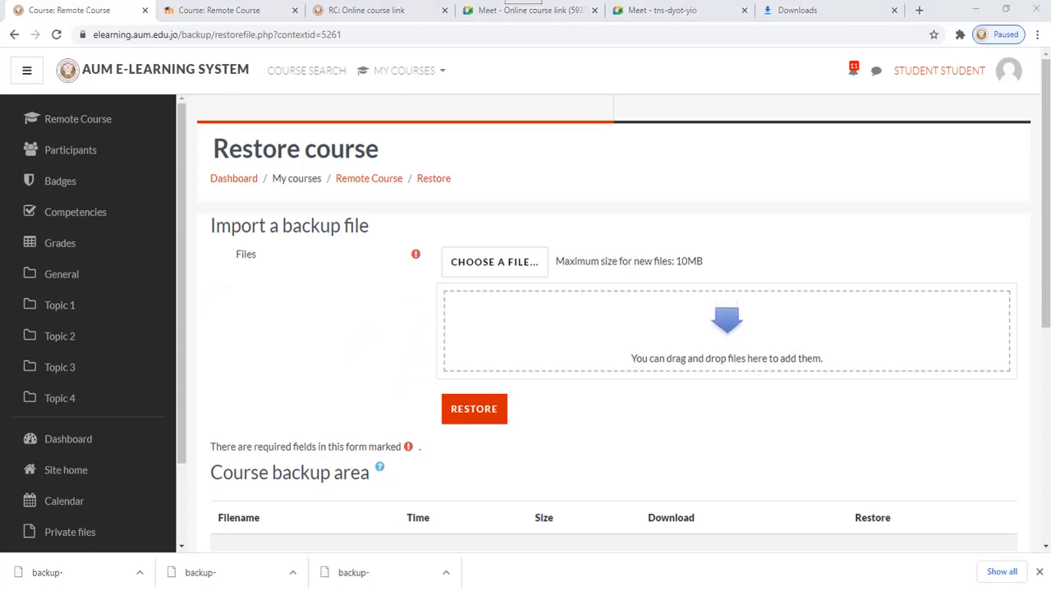
left_click_drag(180, 246, 584, 336)
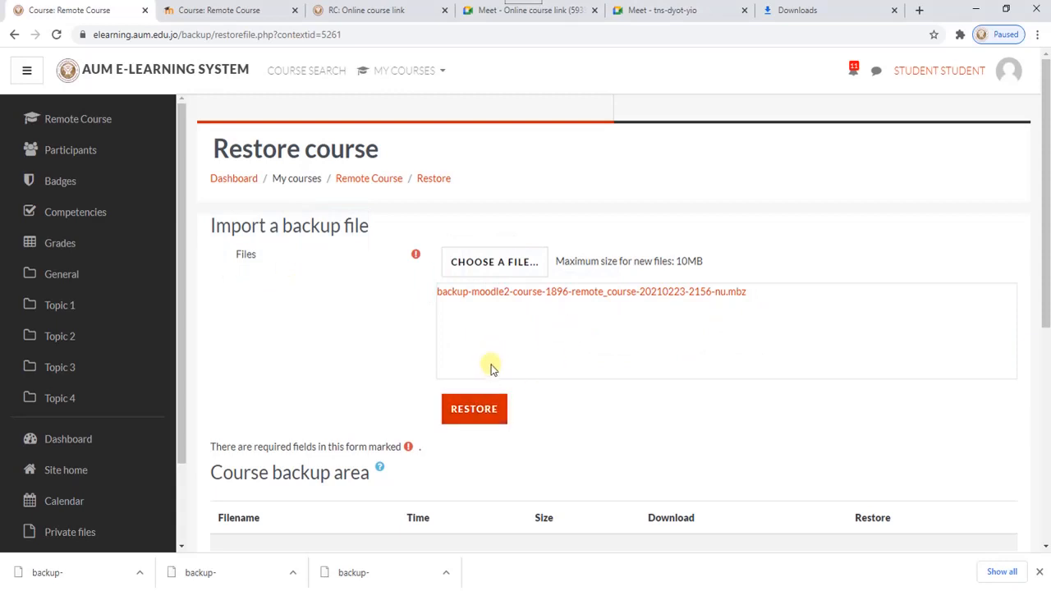
- Start the restore from the uploaded backup file and confirm its backup and course details
scroll(515, 386, "down", 2)
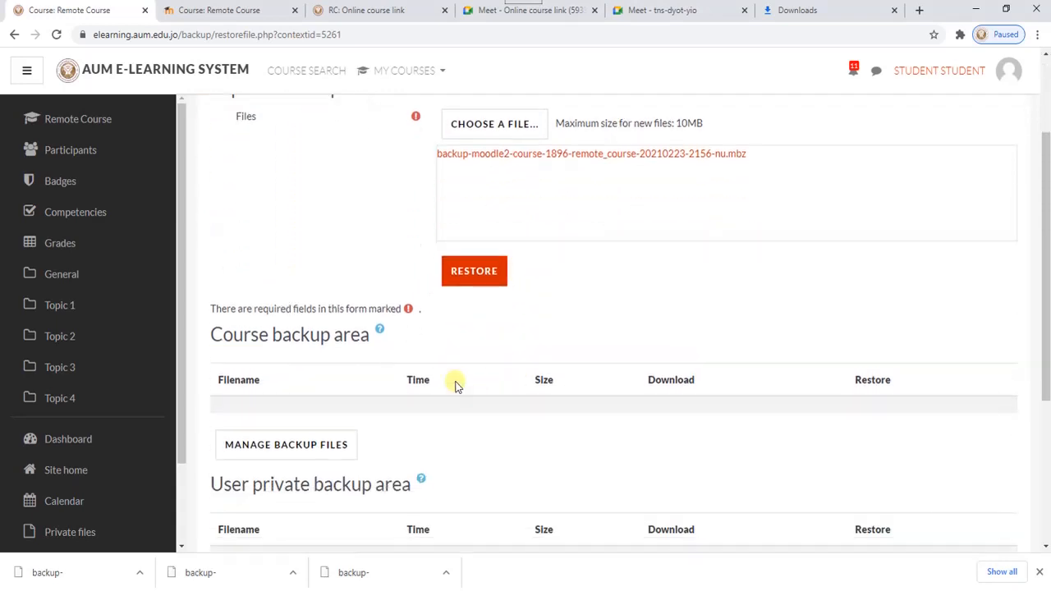
left_click(479, 274)
scroll(635, 333, "down", 15)
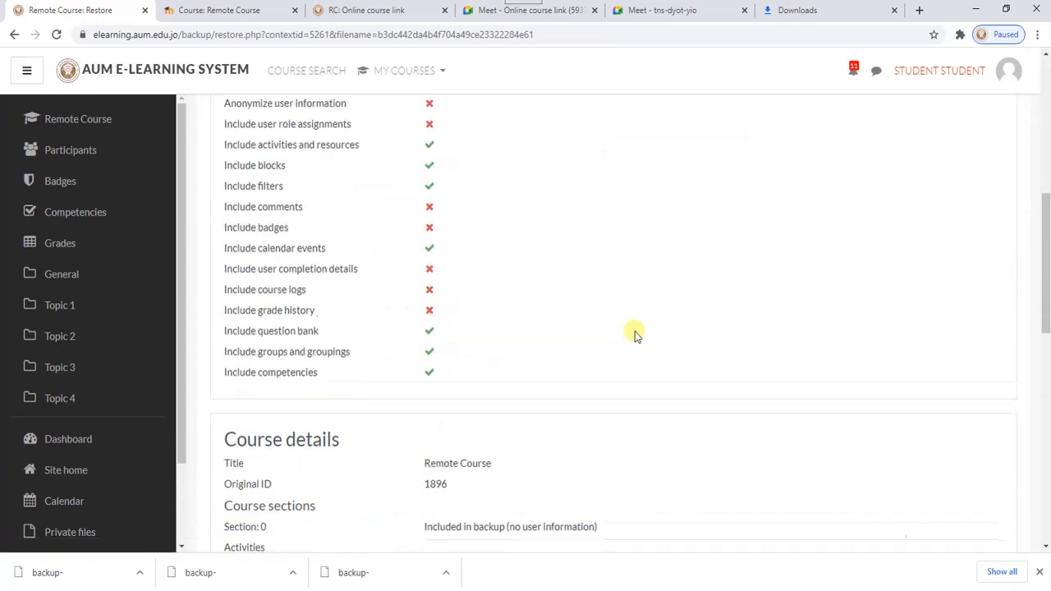
scroll(636, 348, "down", 3)
left_click(618, 335)
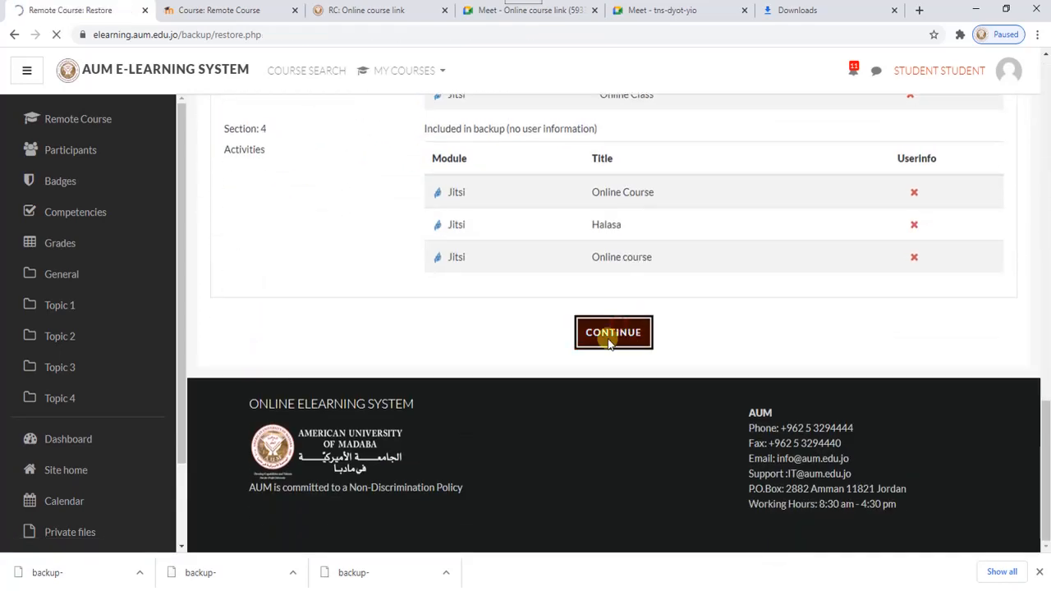
- Set the restore destination to delete the contents of this course and then restore
scroll(591, 337, "down", 1)
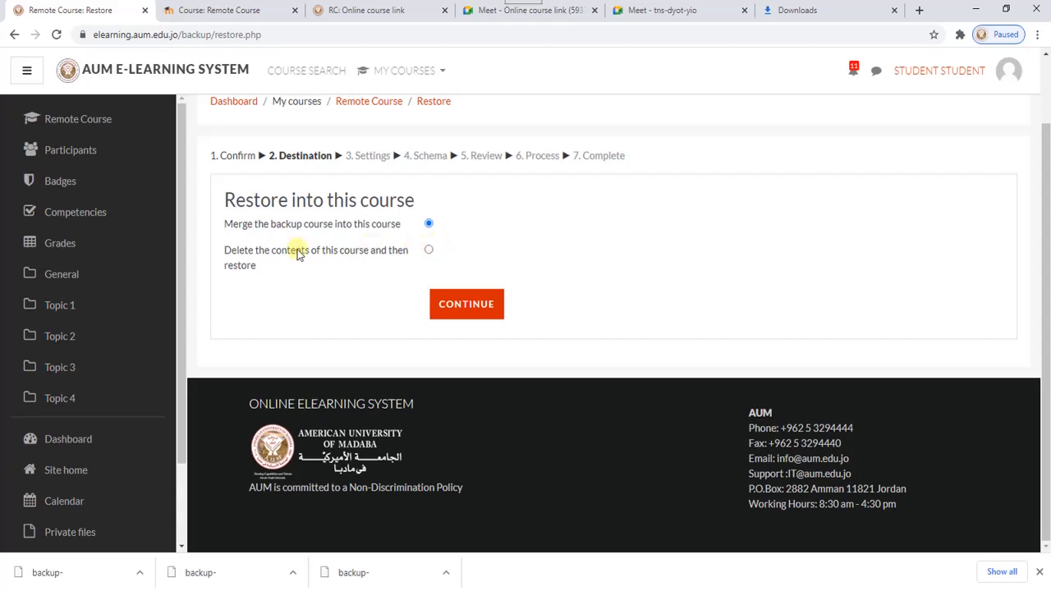
left_click(429, 250)
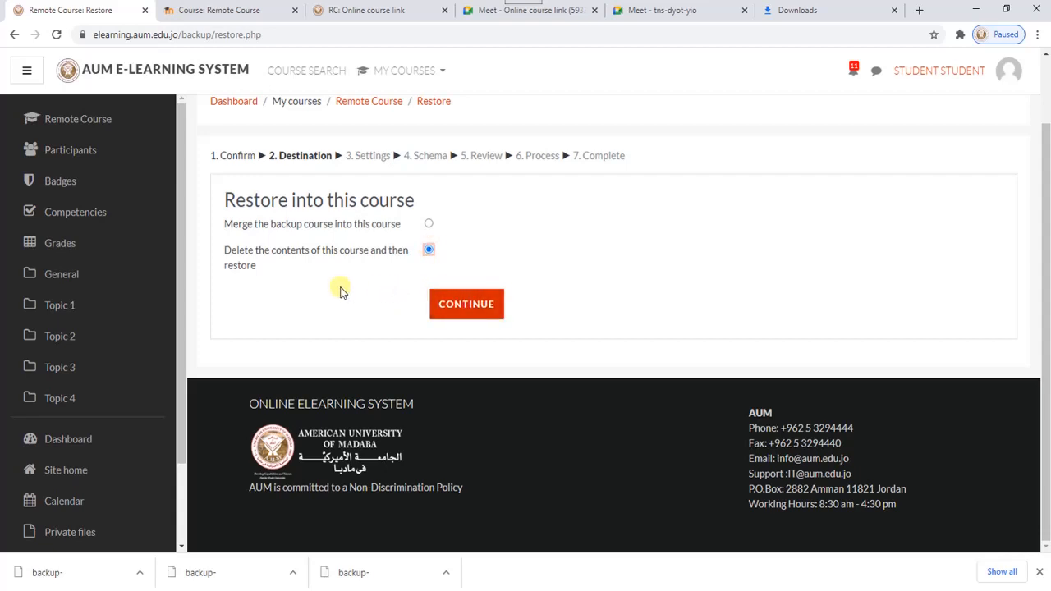
left_click(467, 303)
- Accept the default restore settings and the schema with all course sections and activities included
scroll(715, 317, "down", 4)
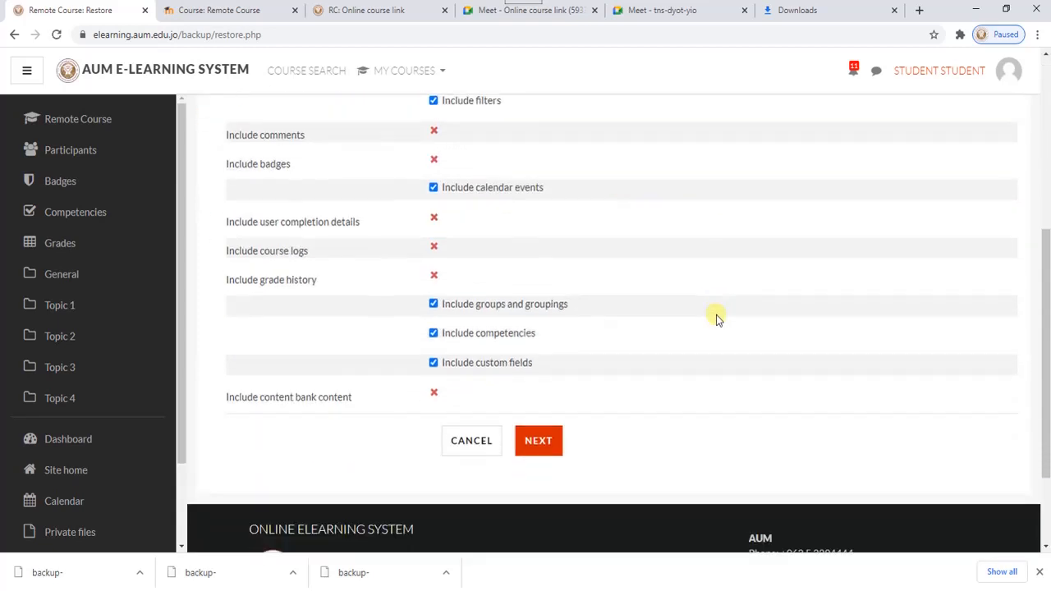
scroll(716, 317, "down", 2)
left_click(547, 314)
scroll(652, 310, "down", 4)
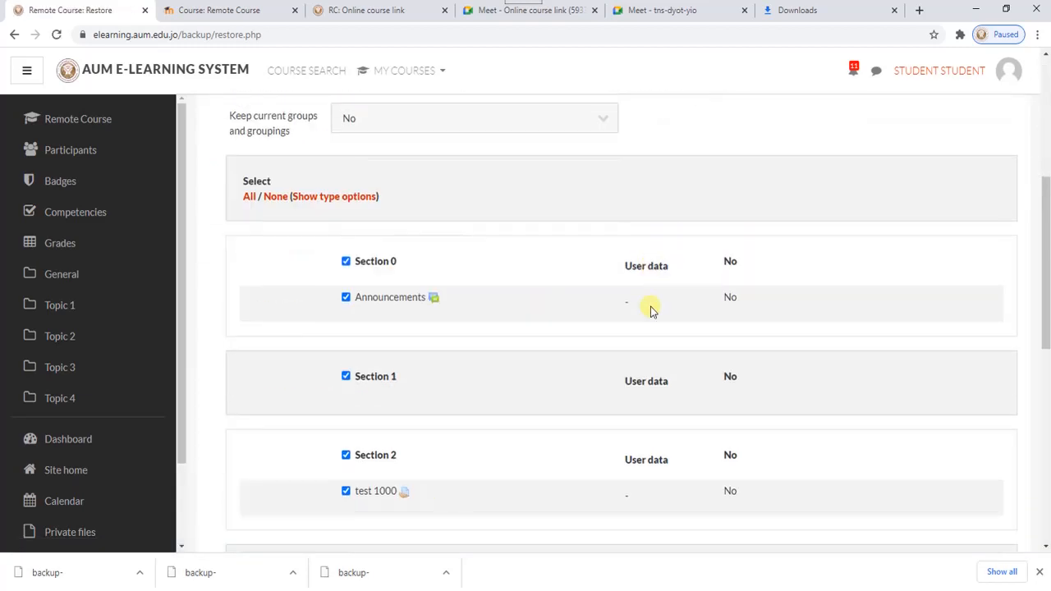
scroll(655, 306, "down", 6)
left_click(622, 315)
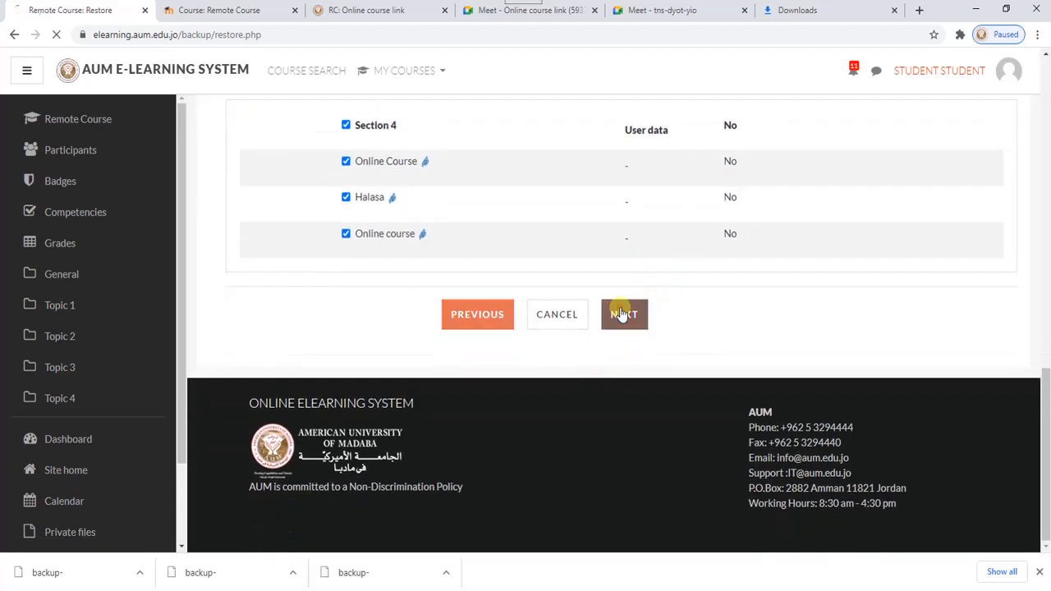
- Perform the restore after the review and continue to the restored Remote Course
scroll(687, 279, "down", 15)
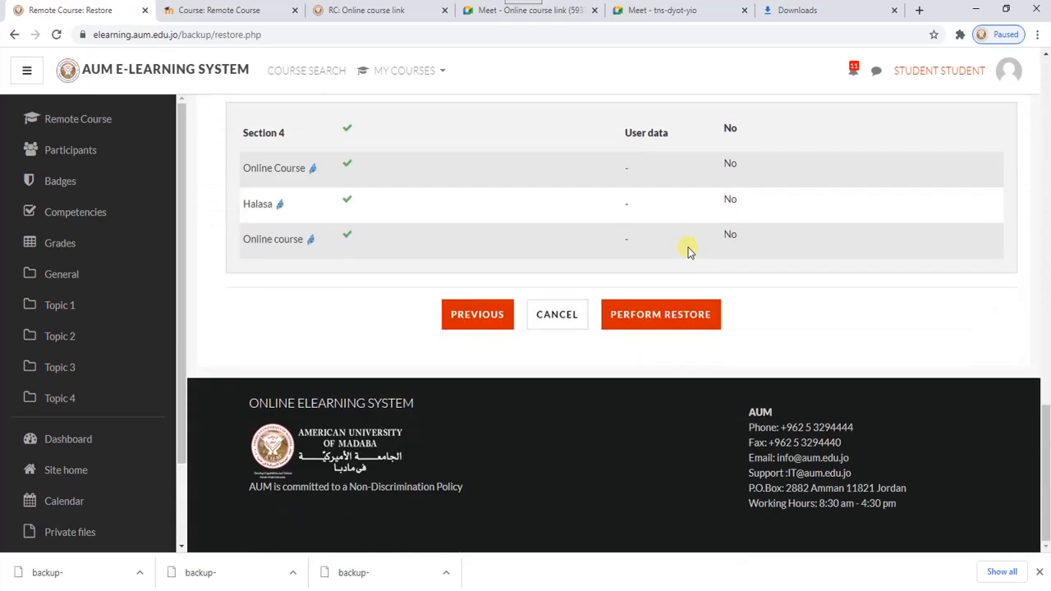
left_click(652, 321)
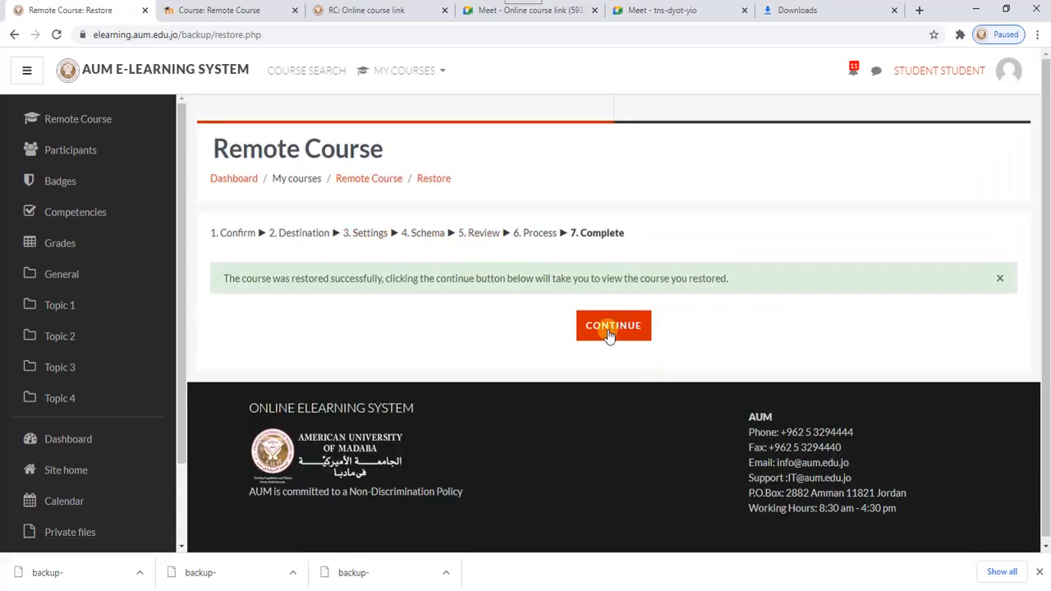
left_click(611, 328)
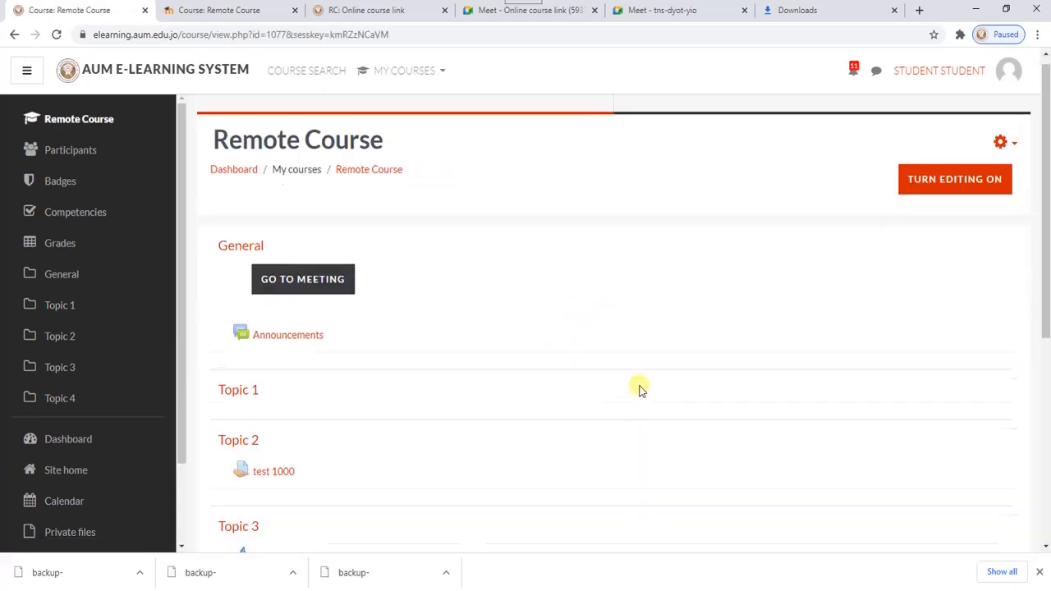
- Look through the restored course's topics and activities, and return to the restore page on the moodle.aum.edu.jo site
scroll(641, 390, "down", 3)
scroll(642, 389, "up", 2)
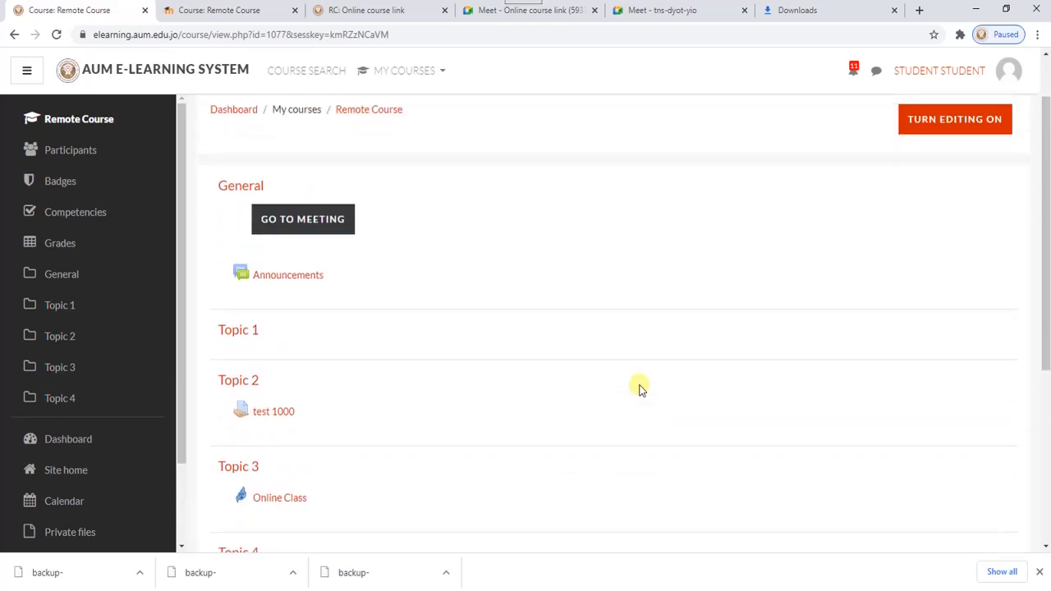
scroll(641, 390, "down", 2)
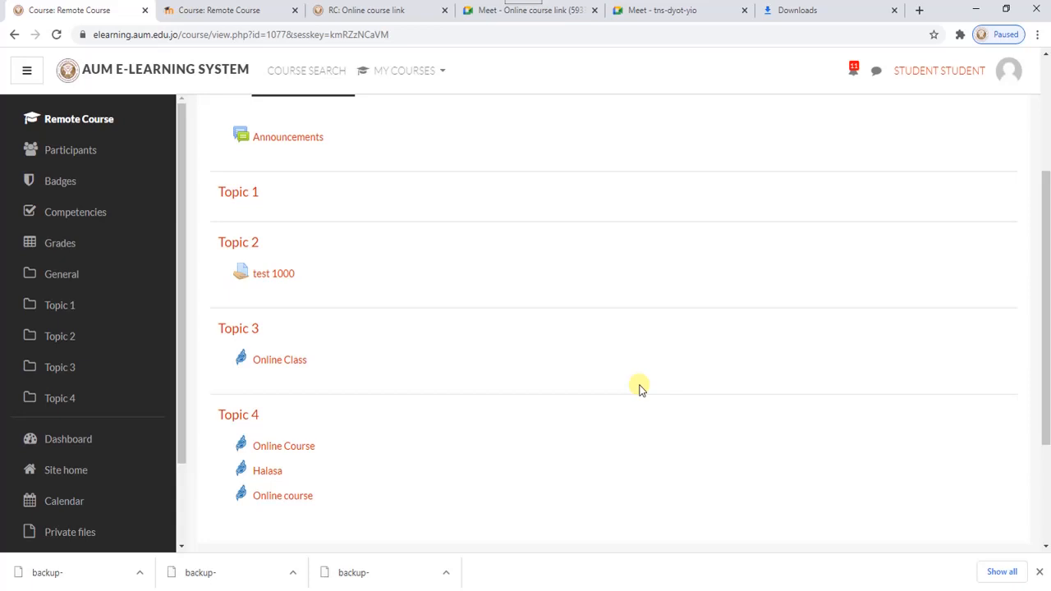
left_click(232, 10)
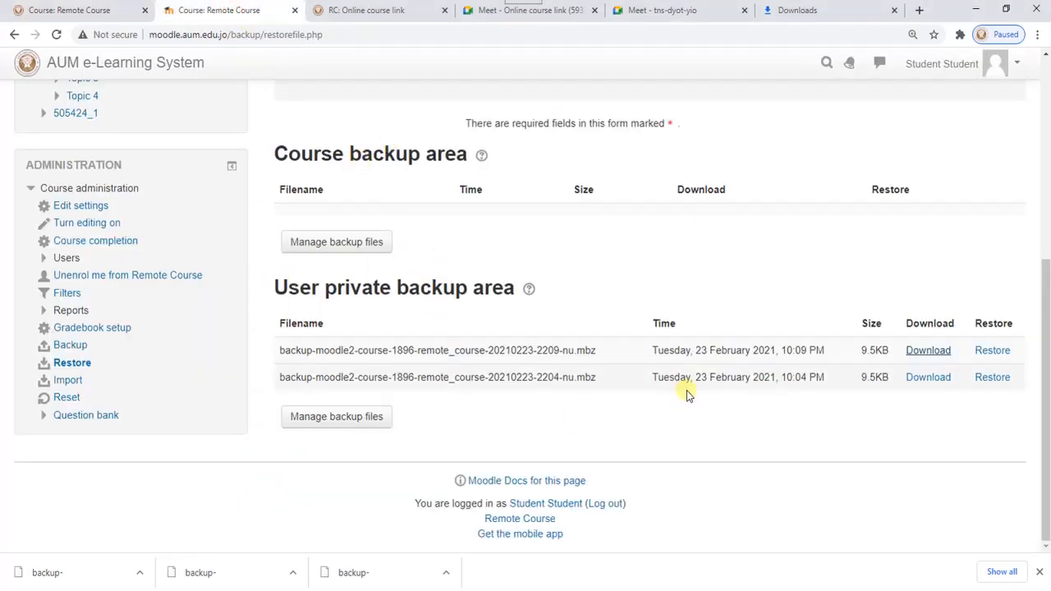